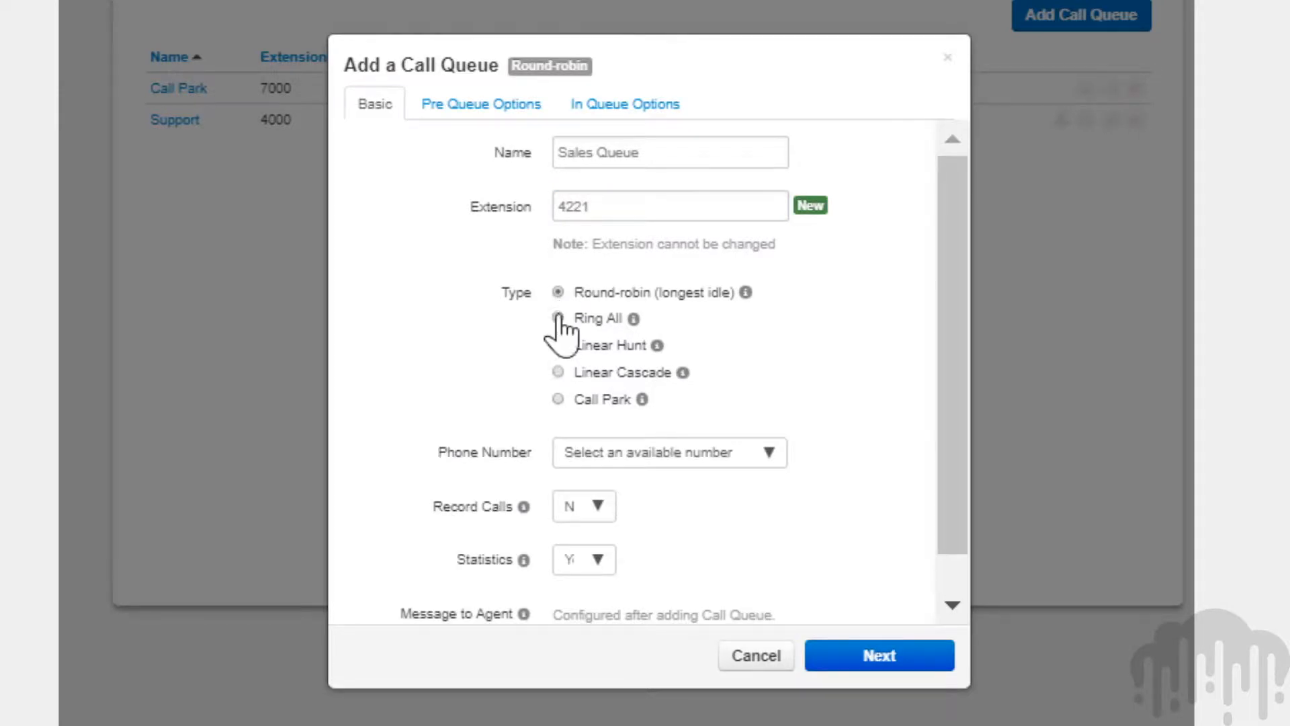
Step: Try the queue types Ring All, Linear Hunt, Linear Cascade and Call Park, and return to Round-robin
{"action": "left_click", "coordinate": [558, 318]}
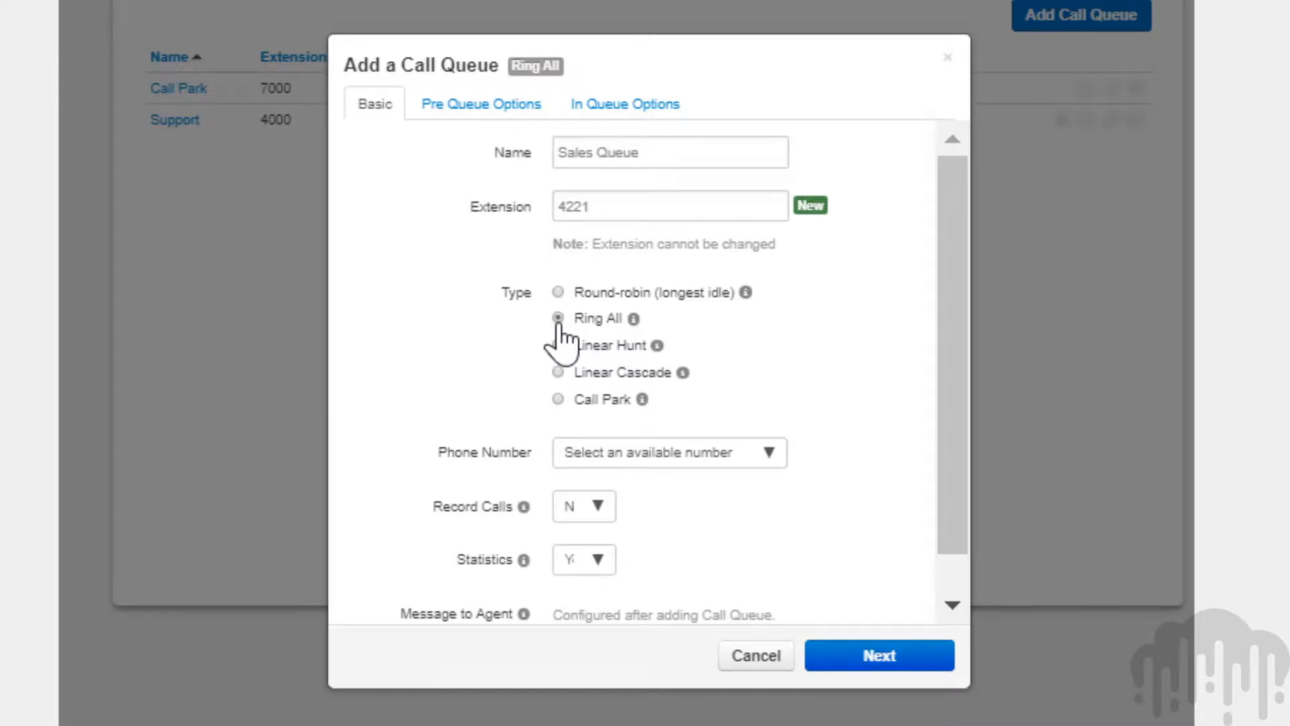
{"action": "left_click", "coordinate": [558, 344]}
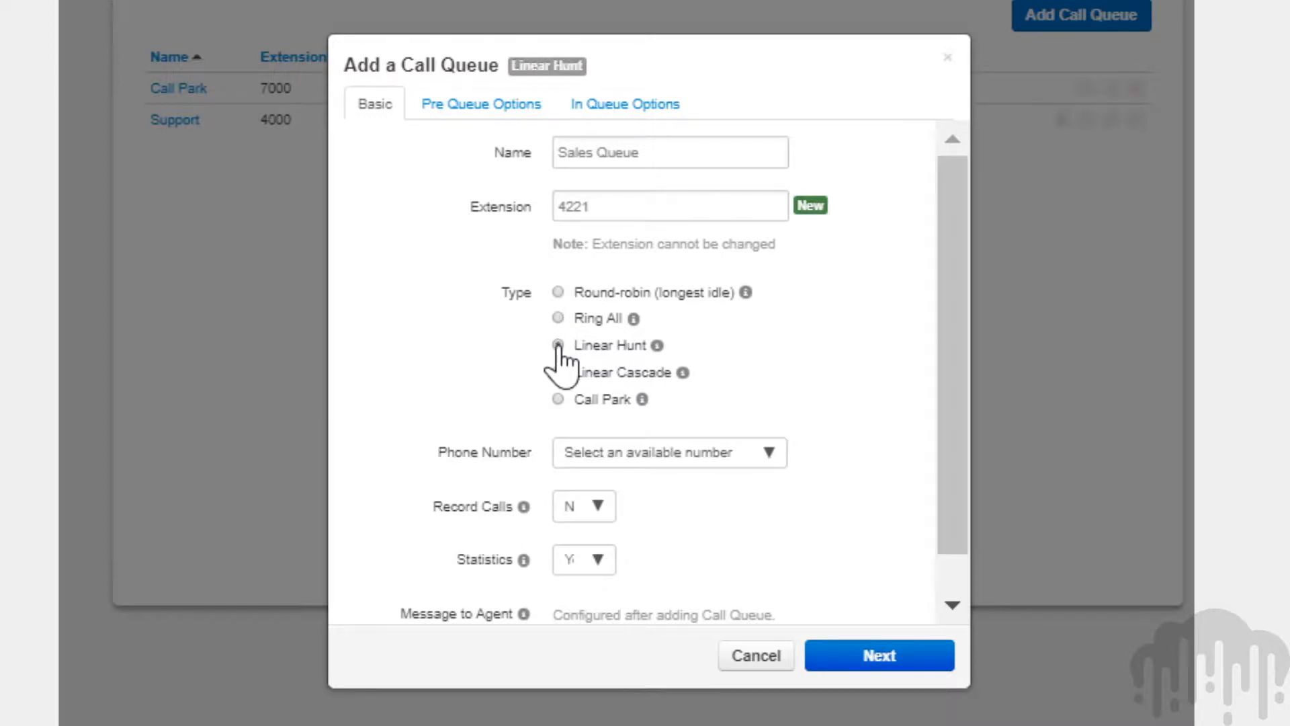
{"action": "left_click", "coordinate": [558, 373]}
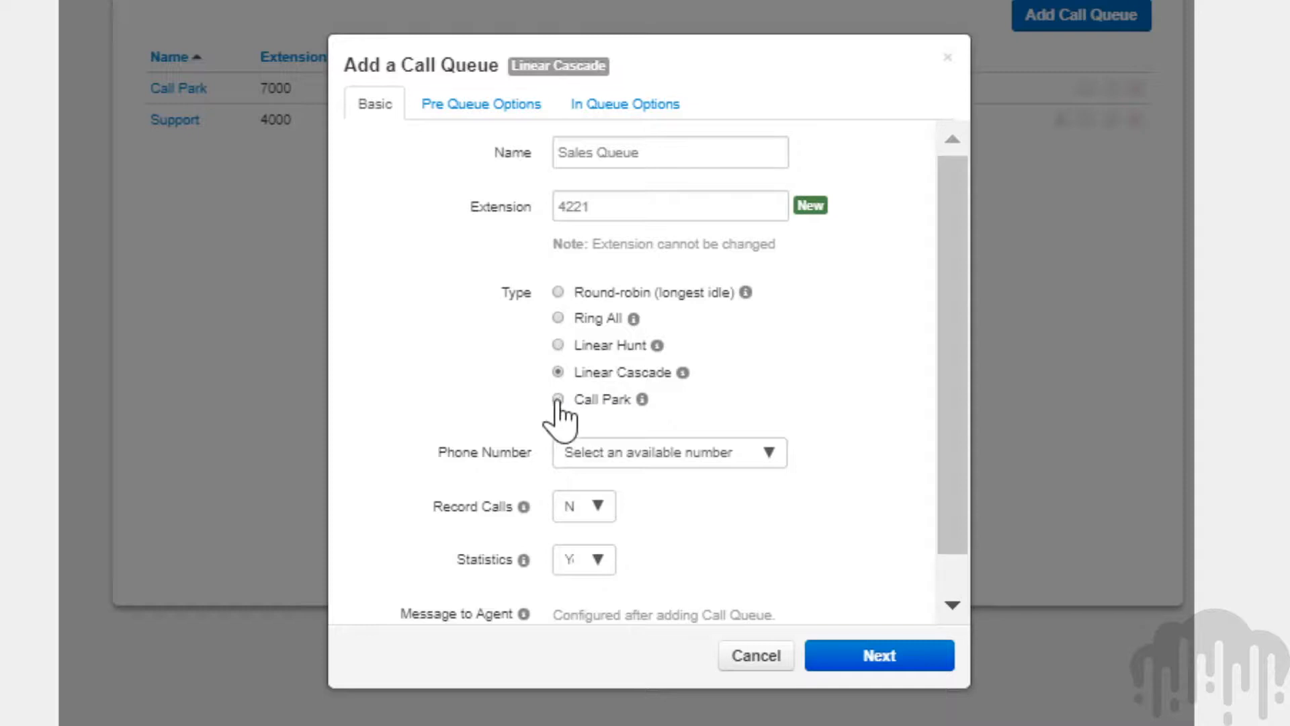
{"action": "left_click", "coordinate": [558, 399]}
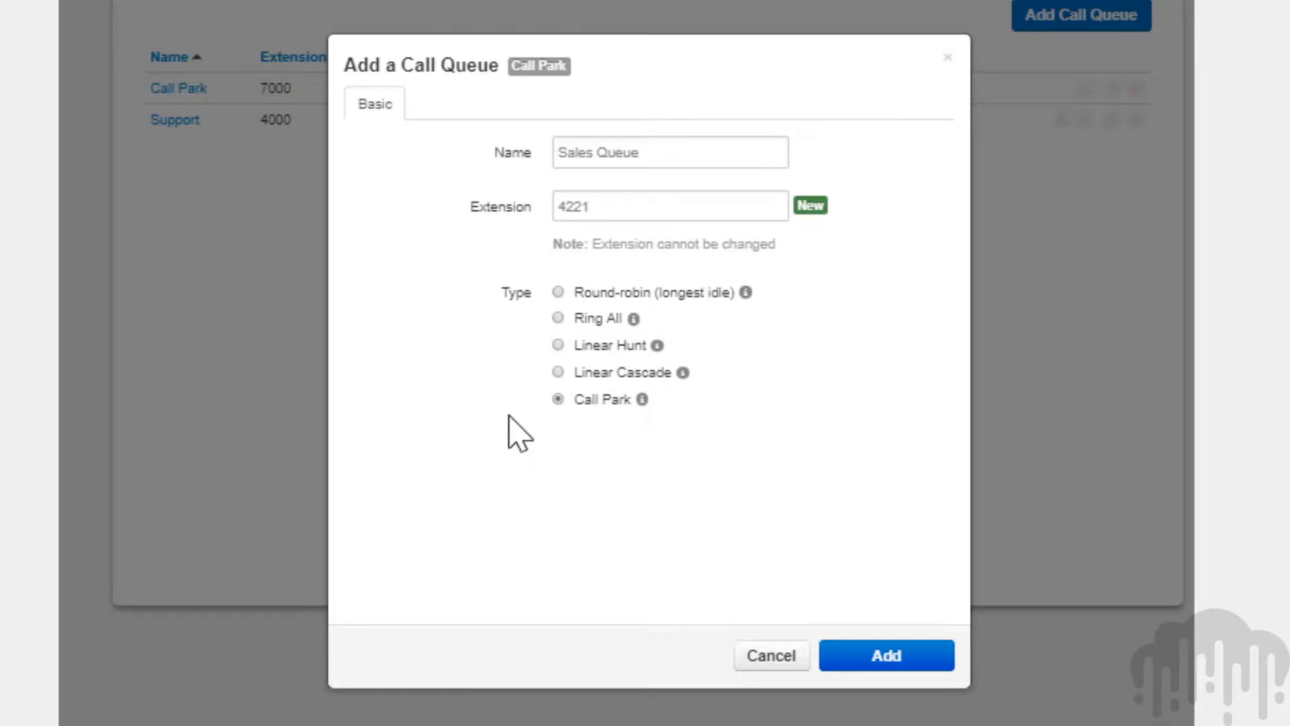
{"action": "left_click", "coordinate": [558, 293]}
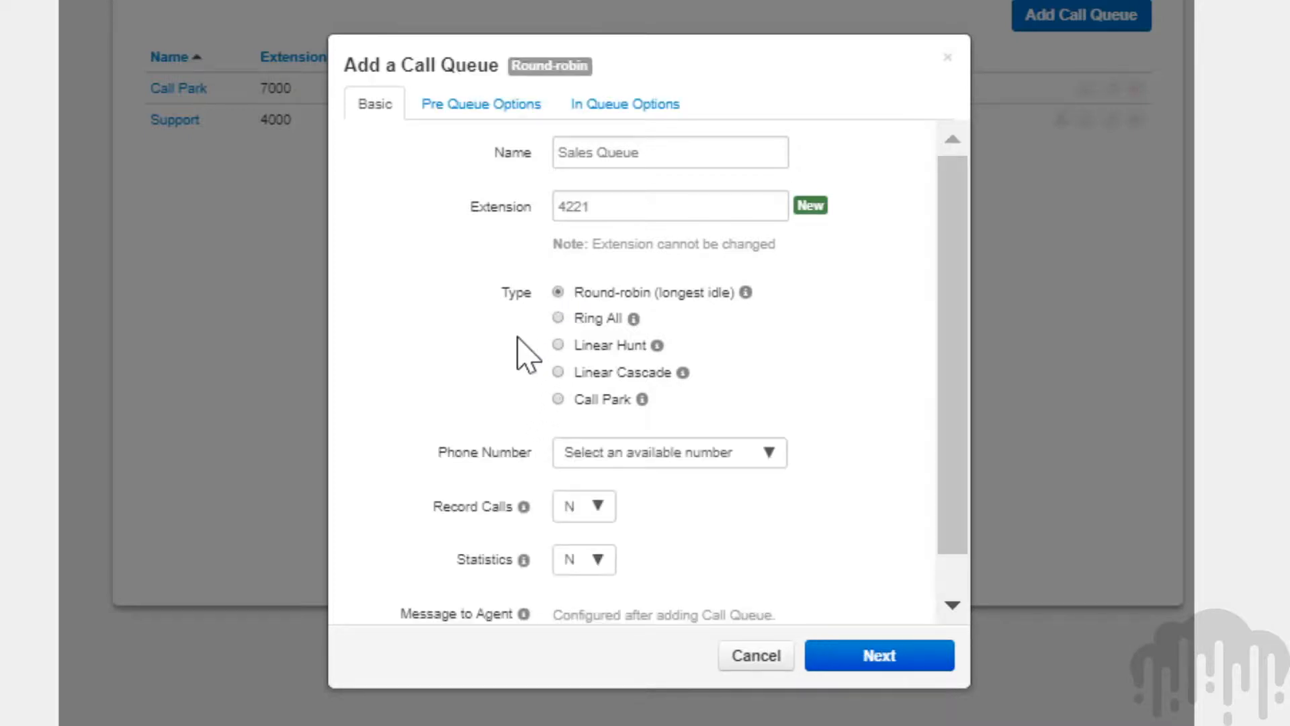
Step: Assign the available phone number to the Sales Queue and set both Record Calls and Statistics to Yes
{"action": "left_click", "coordinate": [744, 459]}
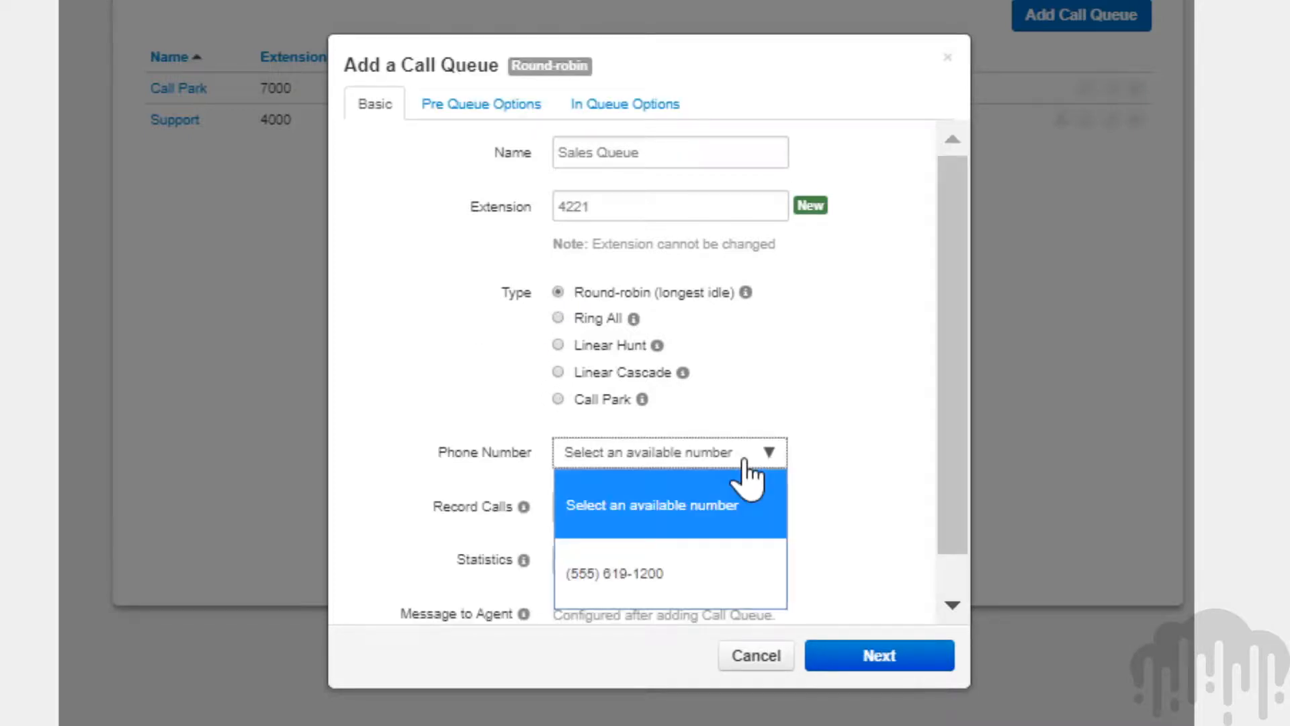
{"action": "left_click", "coordinate": [717, 579]}
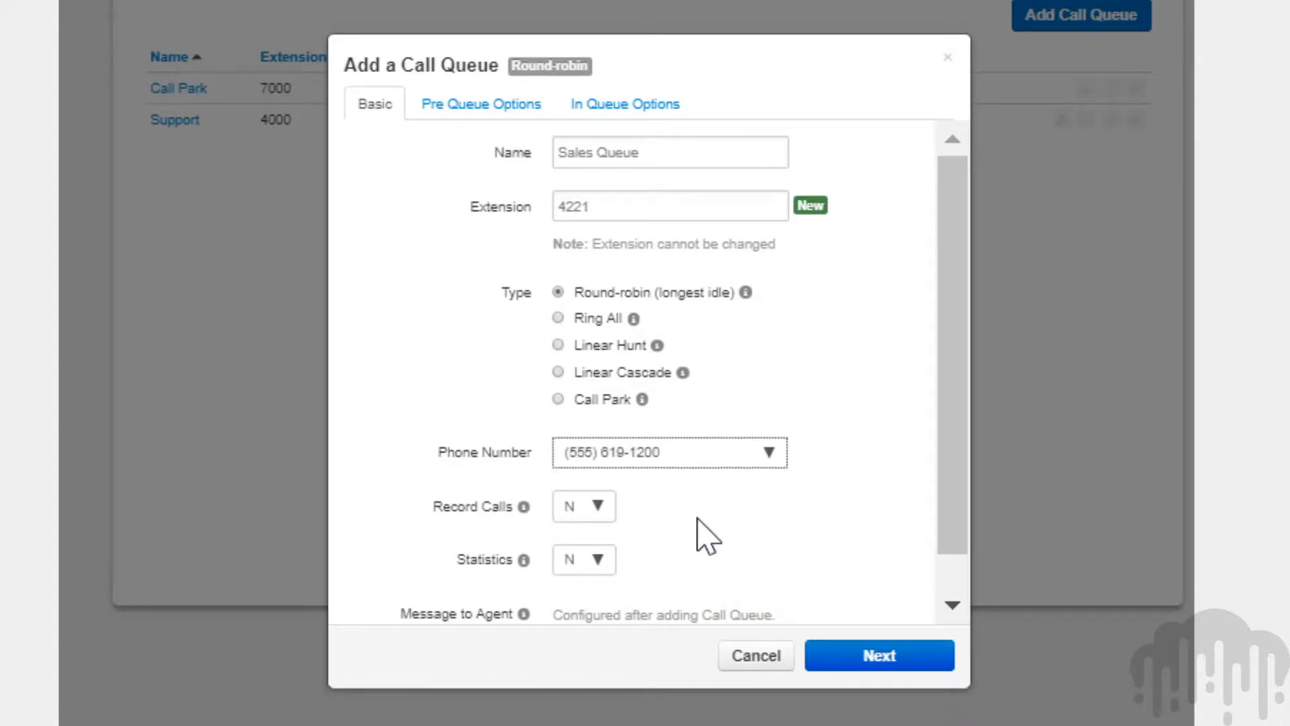
{"action": "left_click", "coordinate": [593, 512]}
{"action": "left_click", "coordinate": [595, 559]}
{"action": "left_click", "coordinate": [591, 563]}
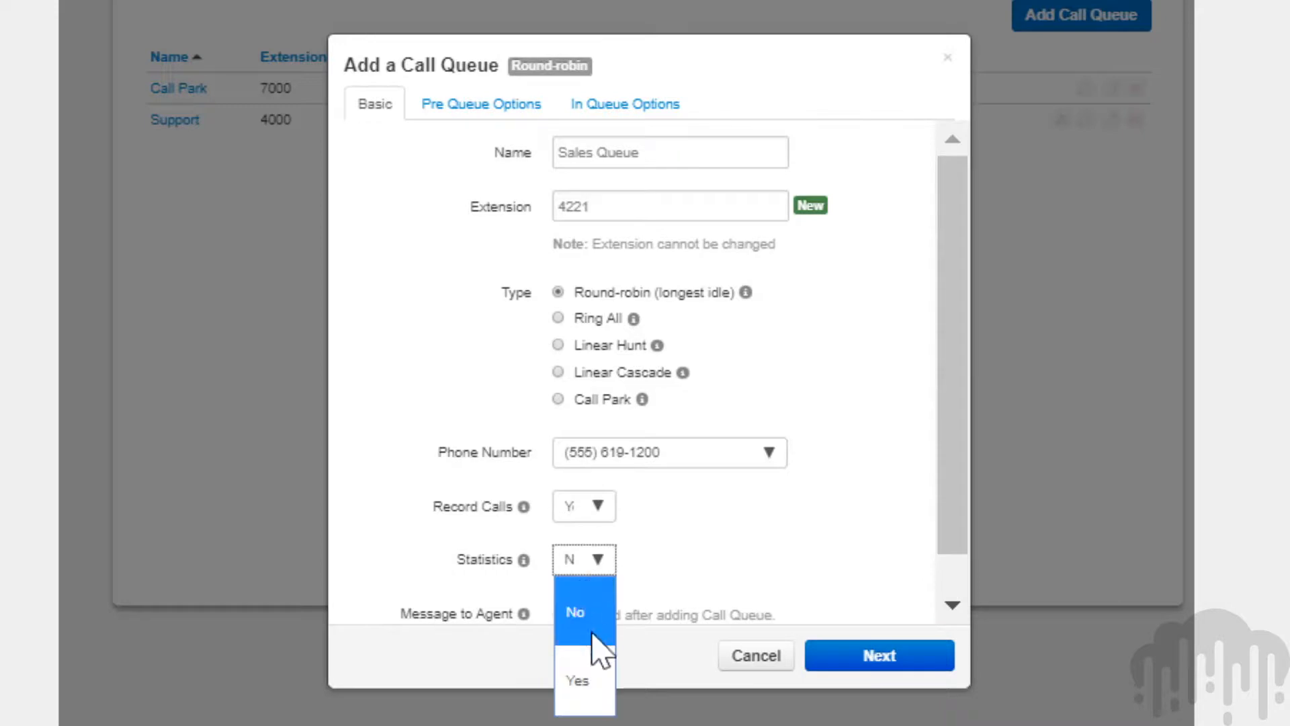
{"action": "left_click", "coordinate": [604, 682]}
{"action": "scroll", "coordinate": [668, 530], "scroll_direction": "down", "scroll_amount": 1}
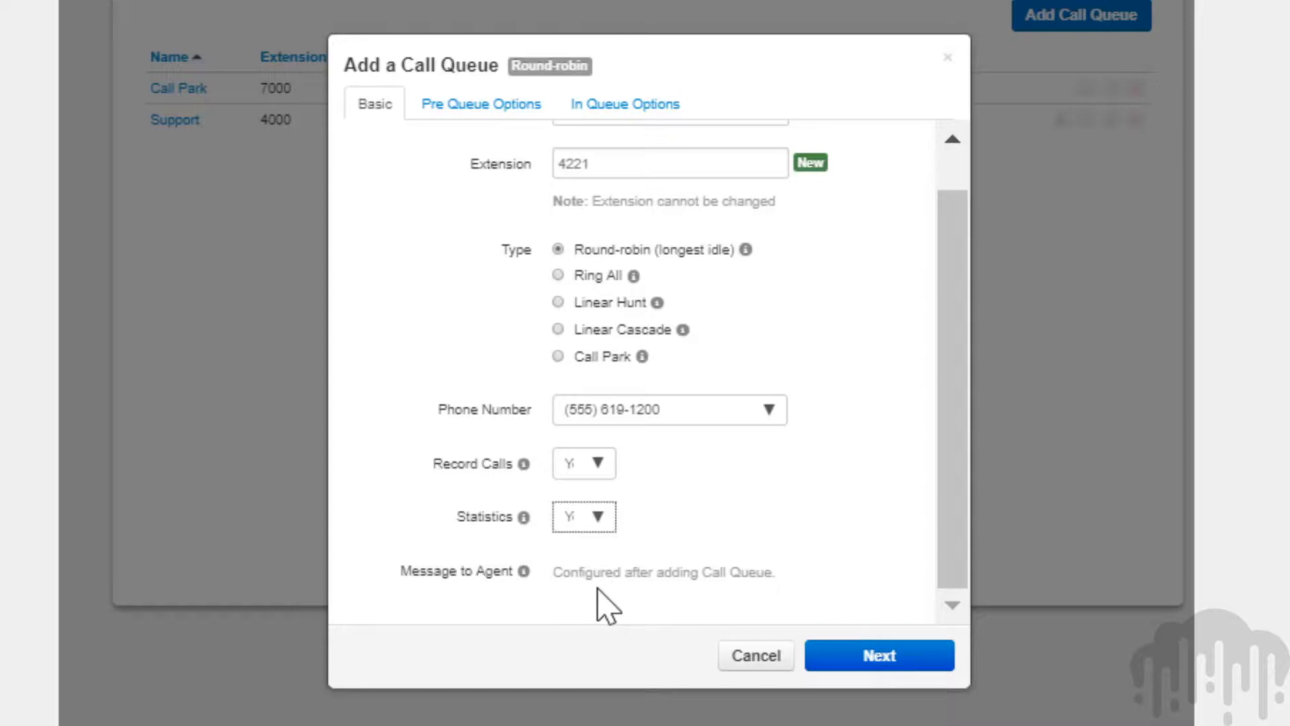
Step: Proceed to the pre-queue options and set Require agents to Yes
{"action": "left_click", "coordinate": [837, 657]}
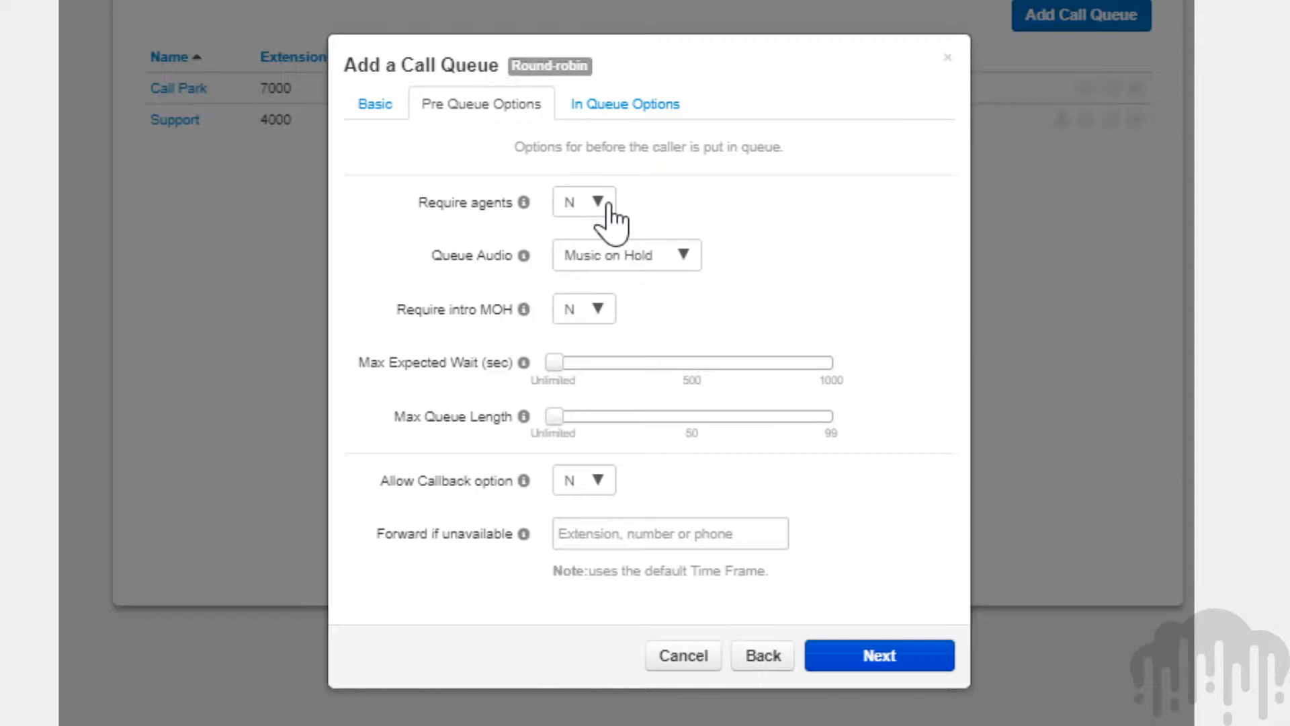
{"action": "mouse_move", "coordinate": [531, 546]}
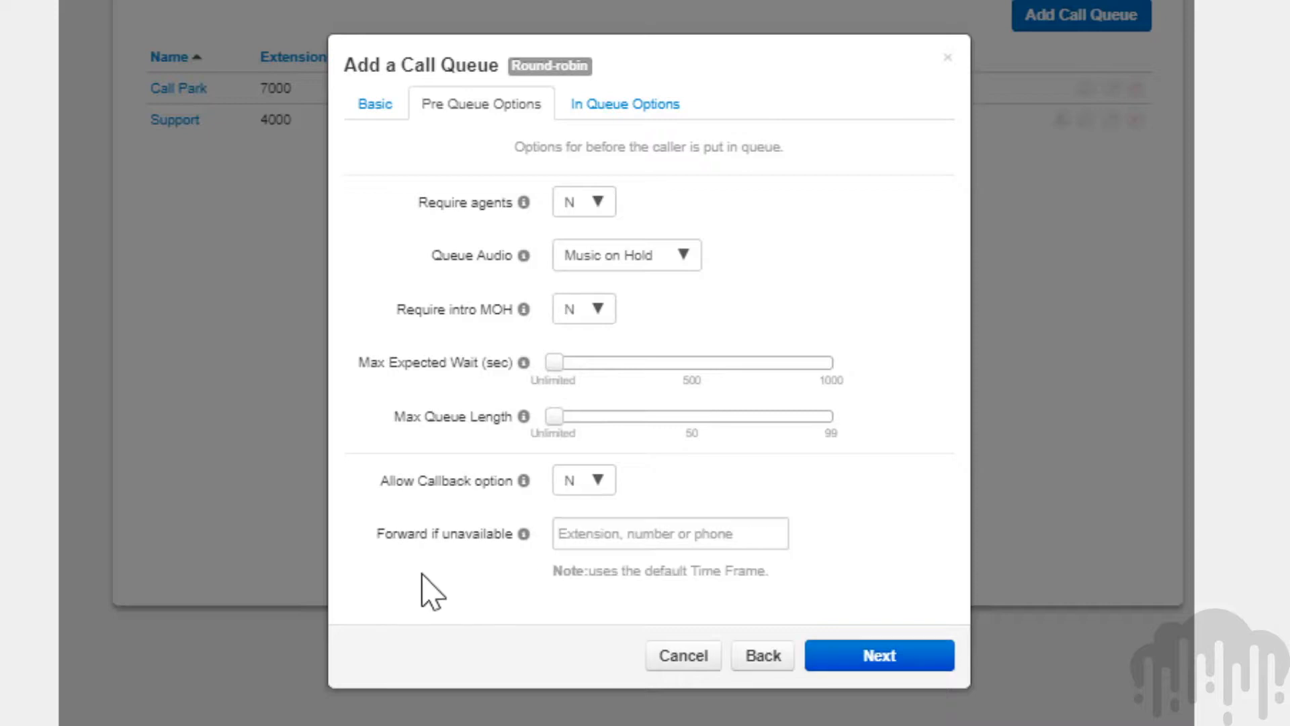
{"action": "left_click", "coordinate": [596, 209]}
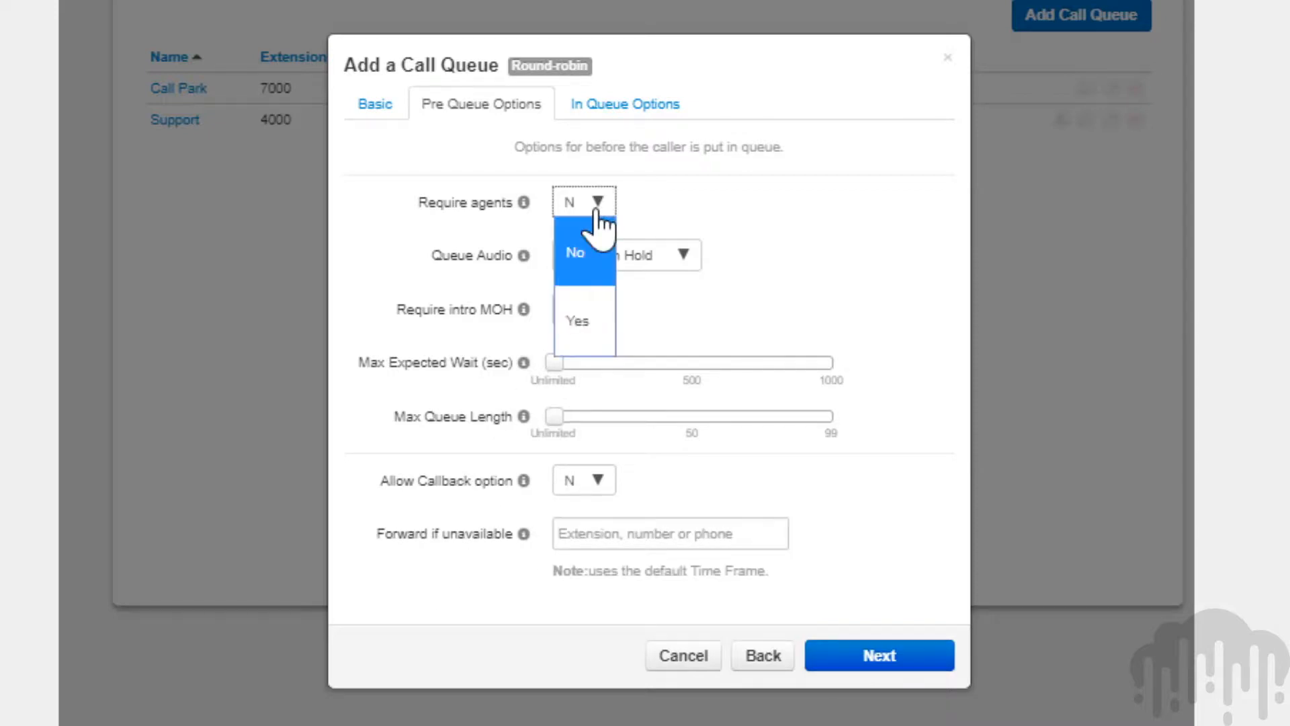
{"action": "left_click", "coordinate": [595, 330]}
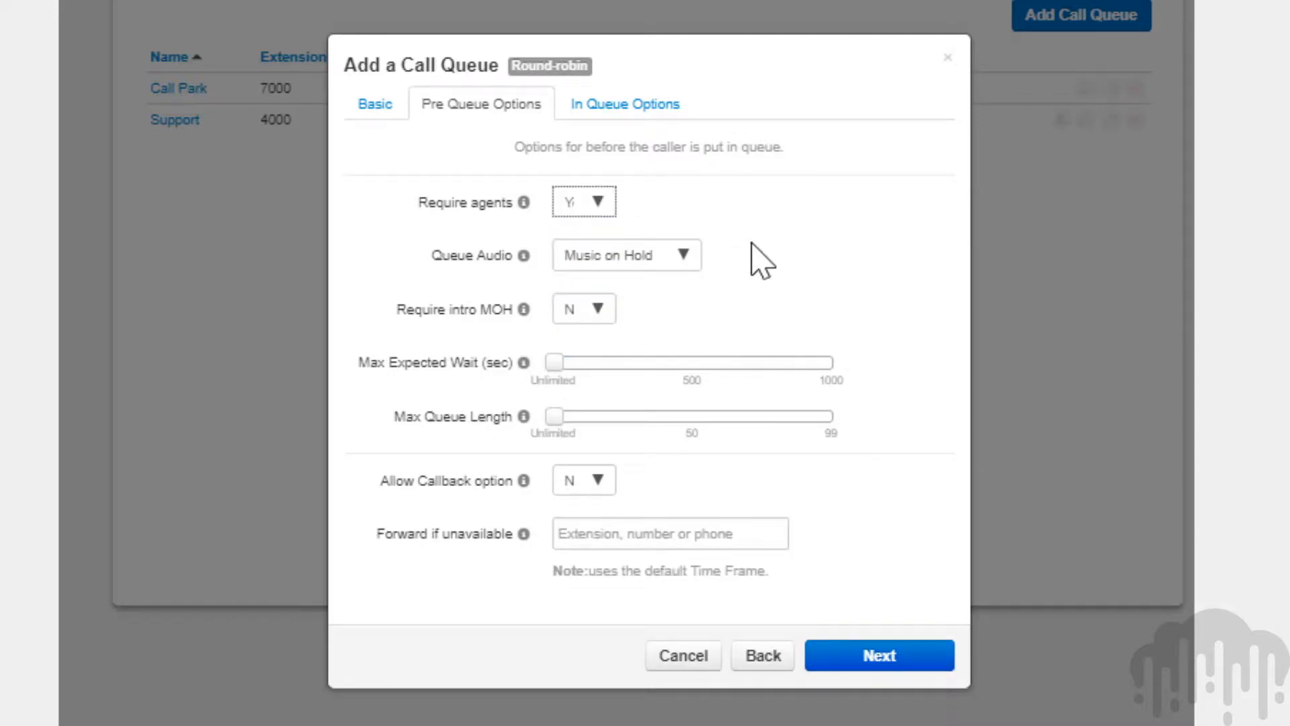
Step: Choose Music on Hold as the queue audio and set Require intro MOH to Yes
{"action": "left_click", "coordinate": [683, 257]}
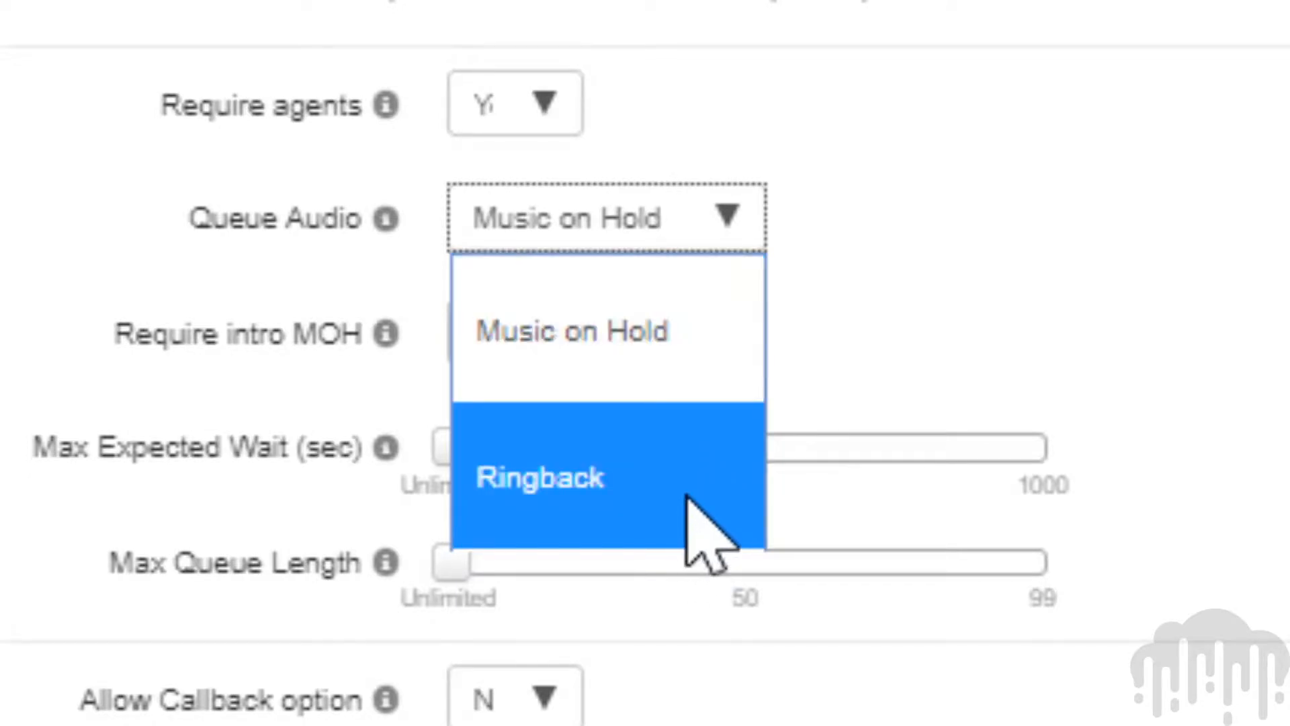
{"action": "left_click", "coordinate": [696, 366]}
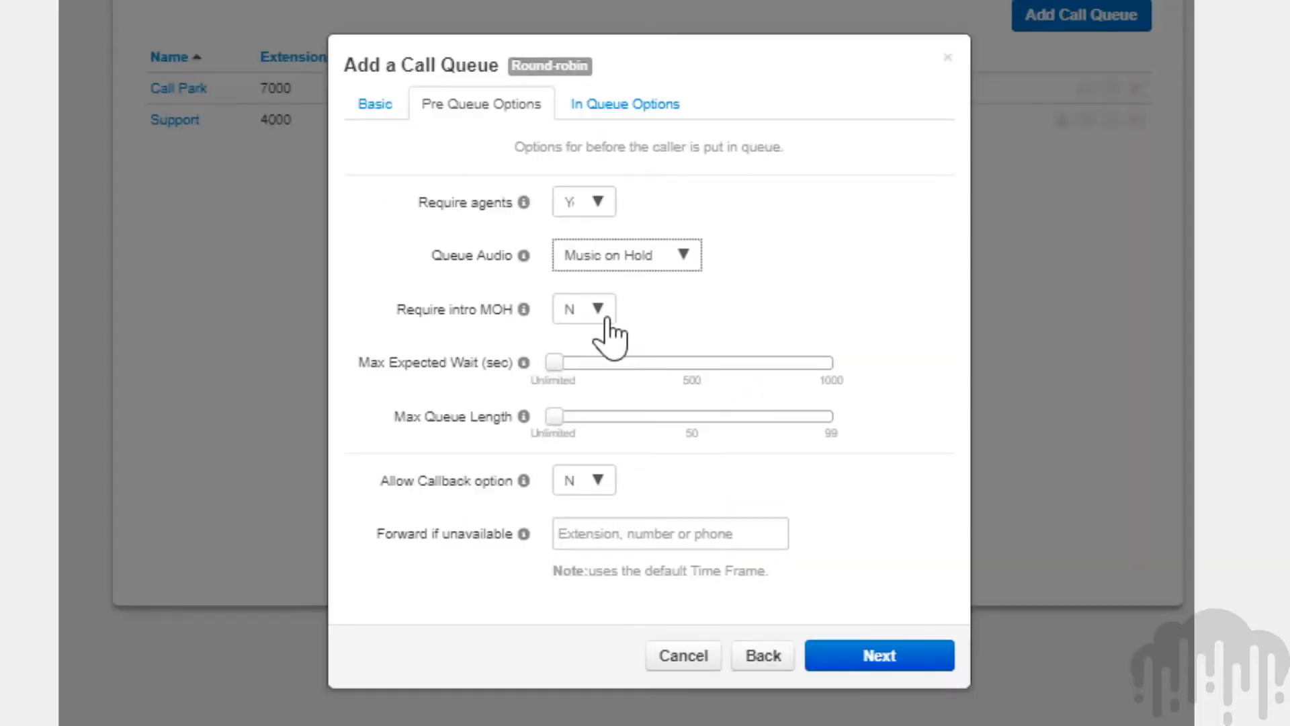
{"action": "left_click", "coordinate": [611, 318]}
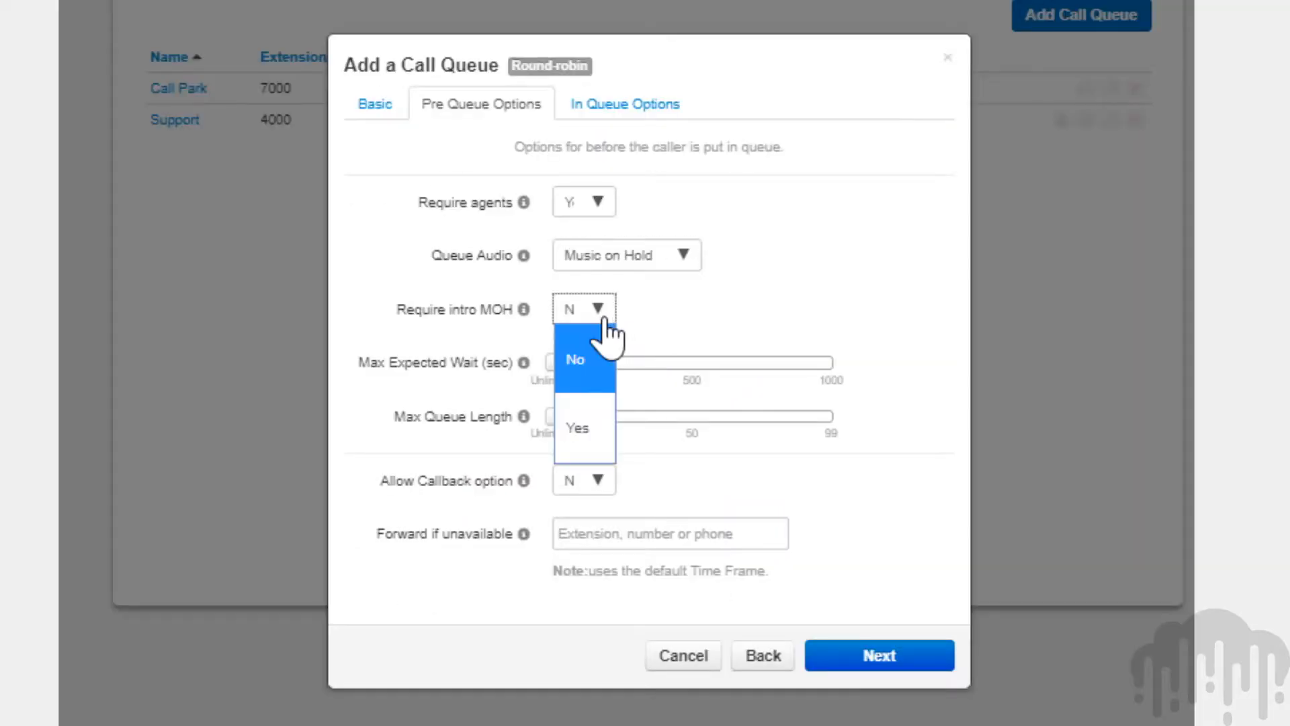
{"action": "left_click", "coordinate": [578, 428]}
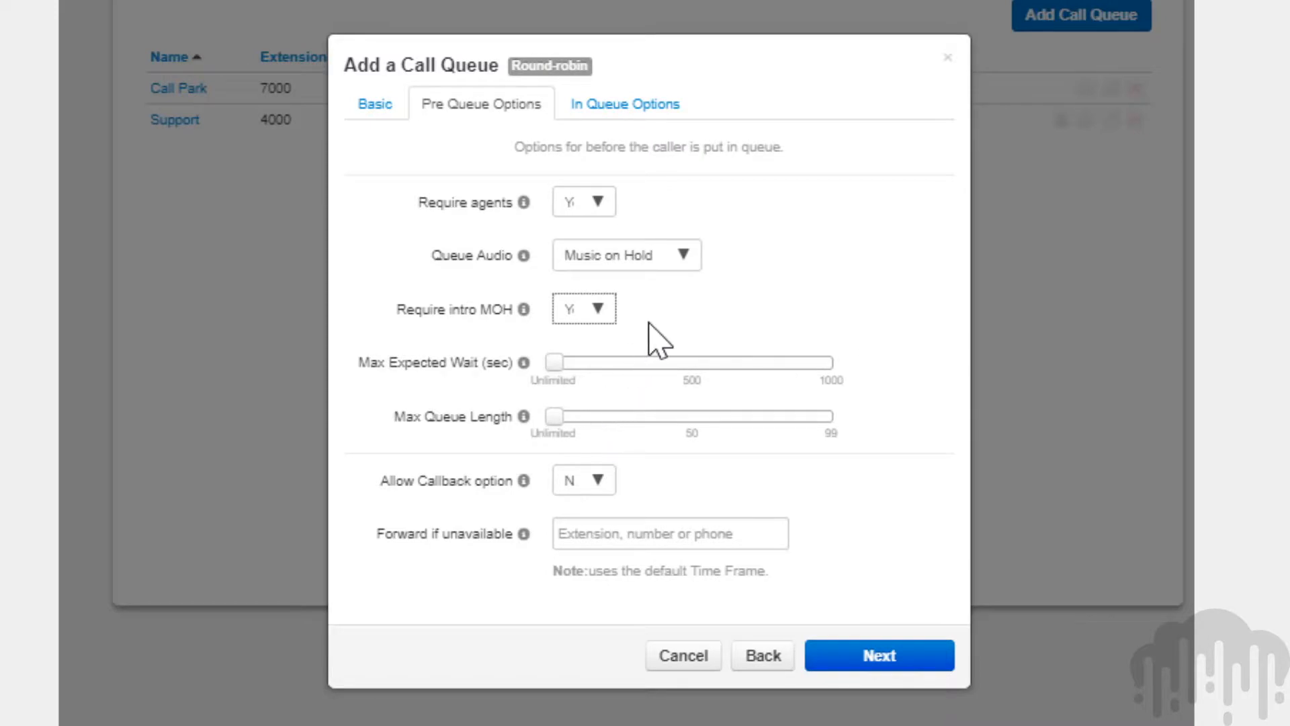
Step: Set the maximum expected wait to 600 seconds and the maximum queue length to about 50
{"action": "mouse_move", "coordinate": [560, 365]}
{"action": "left_click_drag", "start_coordinate": [559, 364], "coordinate": [723, 364]}
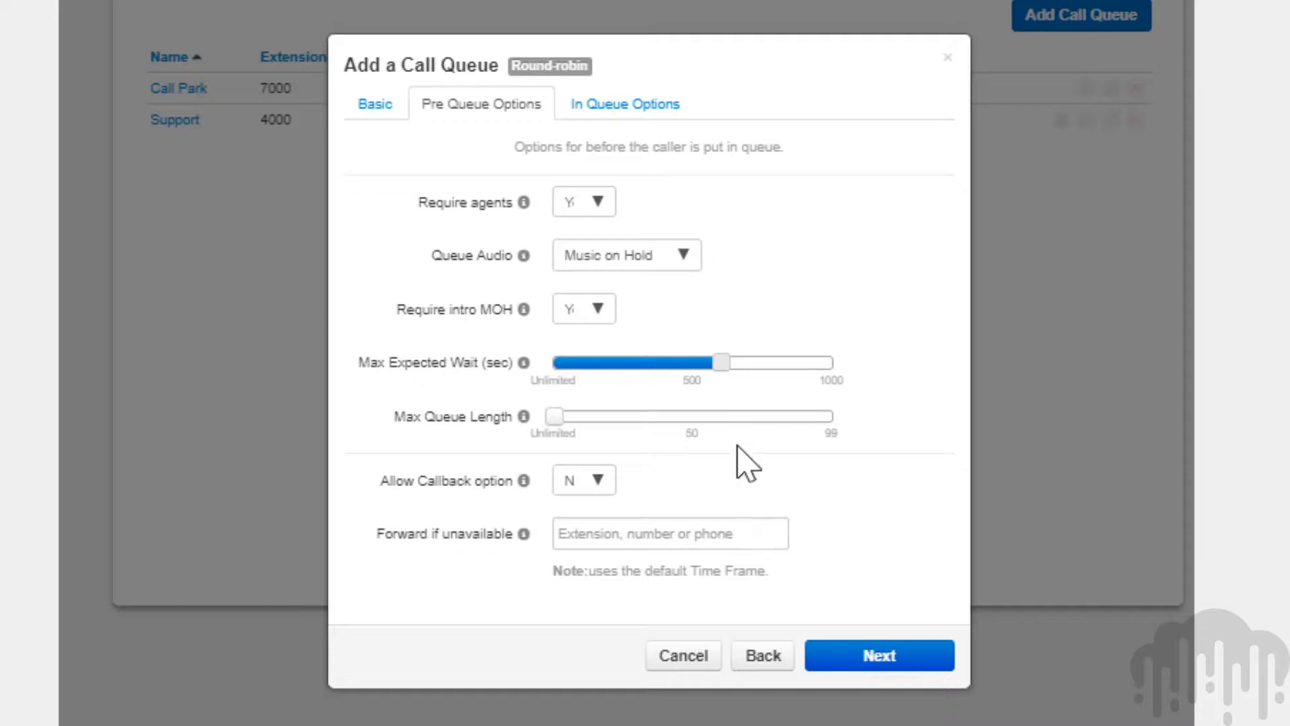
{"action": "mouse_move", "coordinate": [723, 366]}
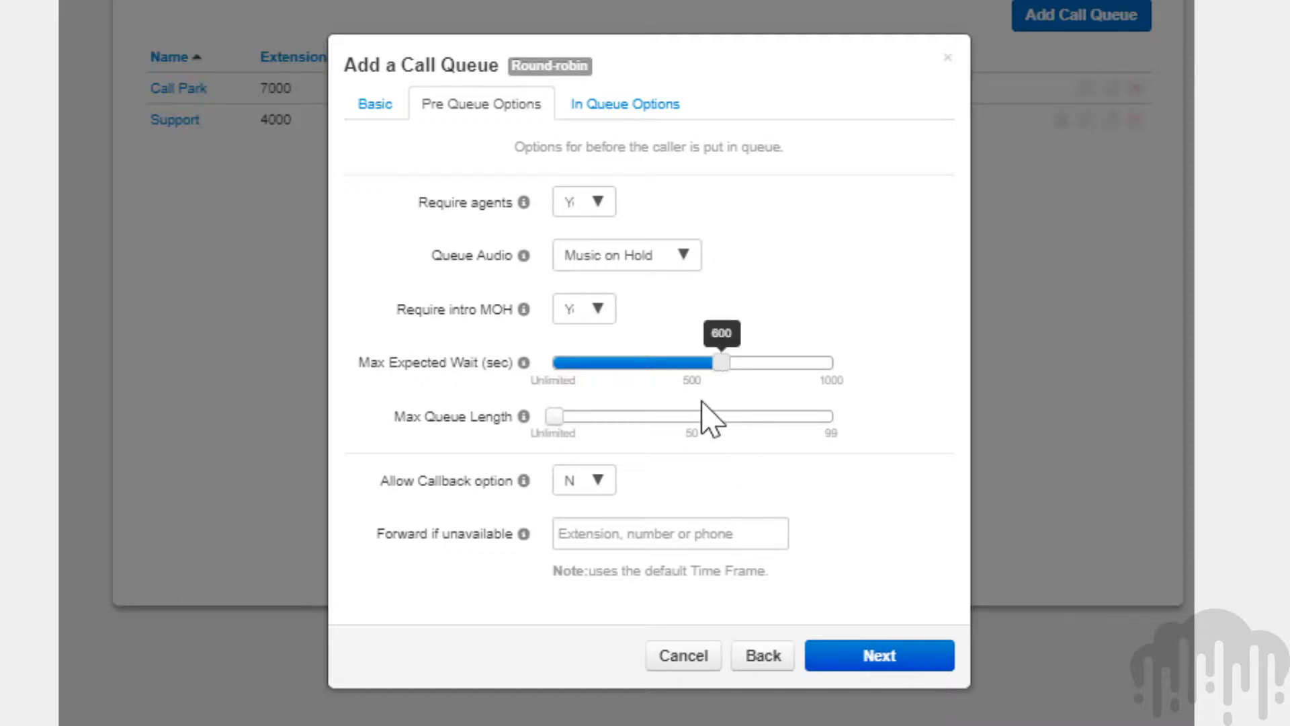
{"action": "left_click", "coordinate": [633, 542]}
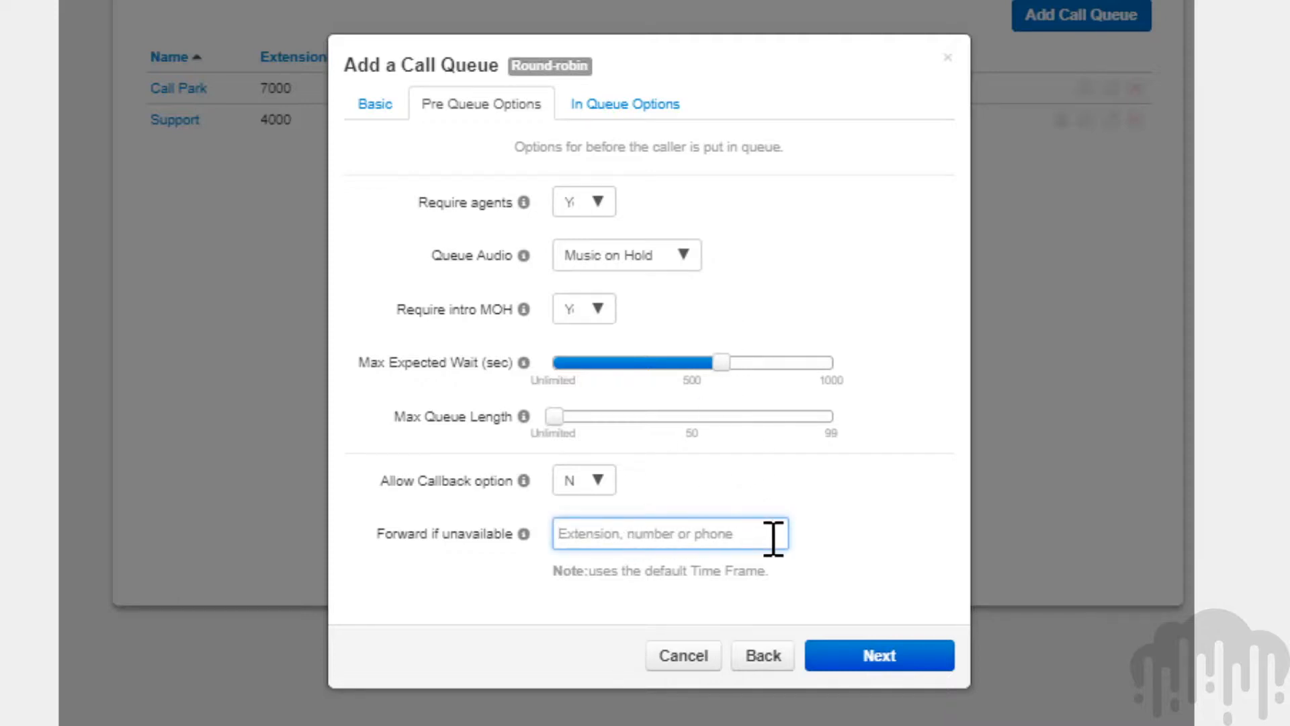
{"action": "left_click_drag", "start_coordinate": [554, 419], "coordinate": [694, 416]}
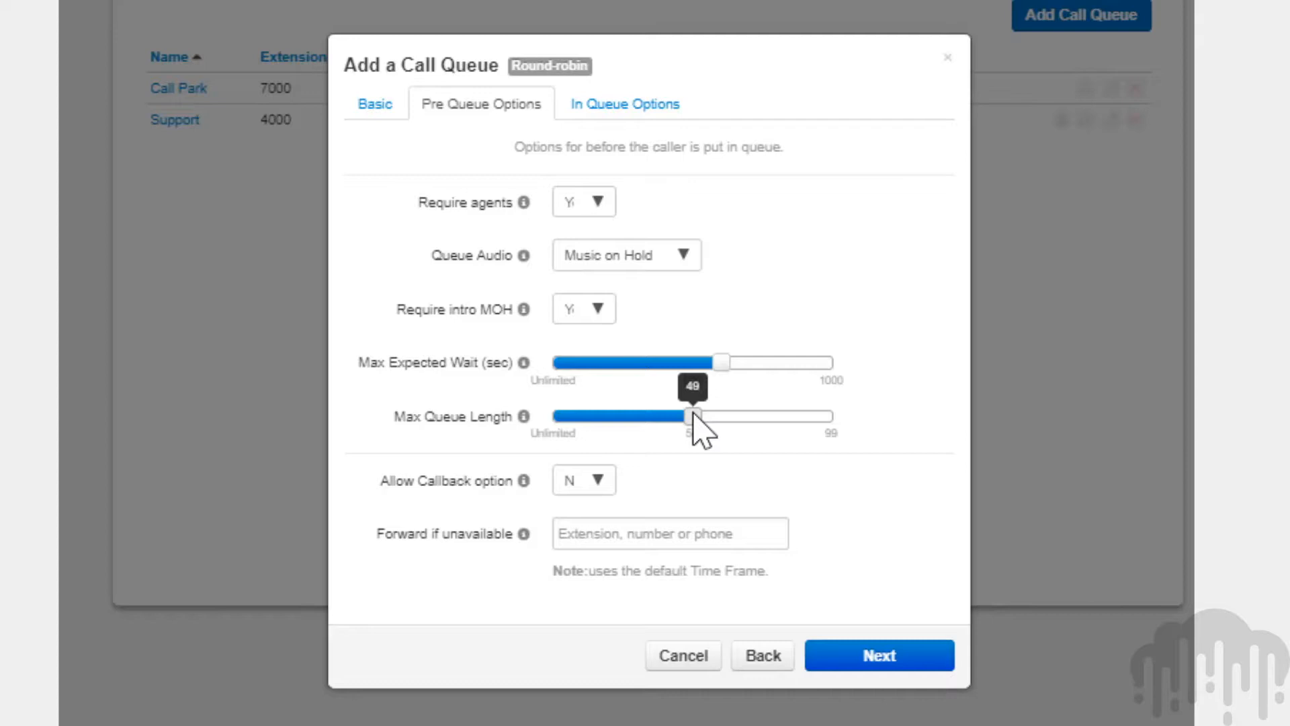
{"action": "left_click_drag", "start_coordinate": [694, 414], "coordinate": [698, 417]}
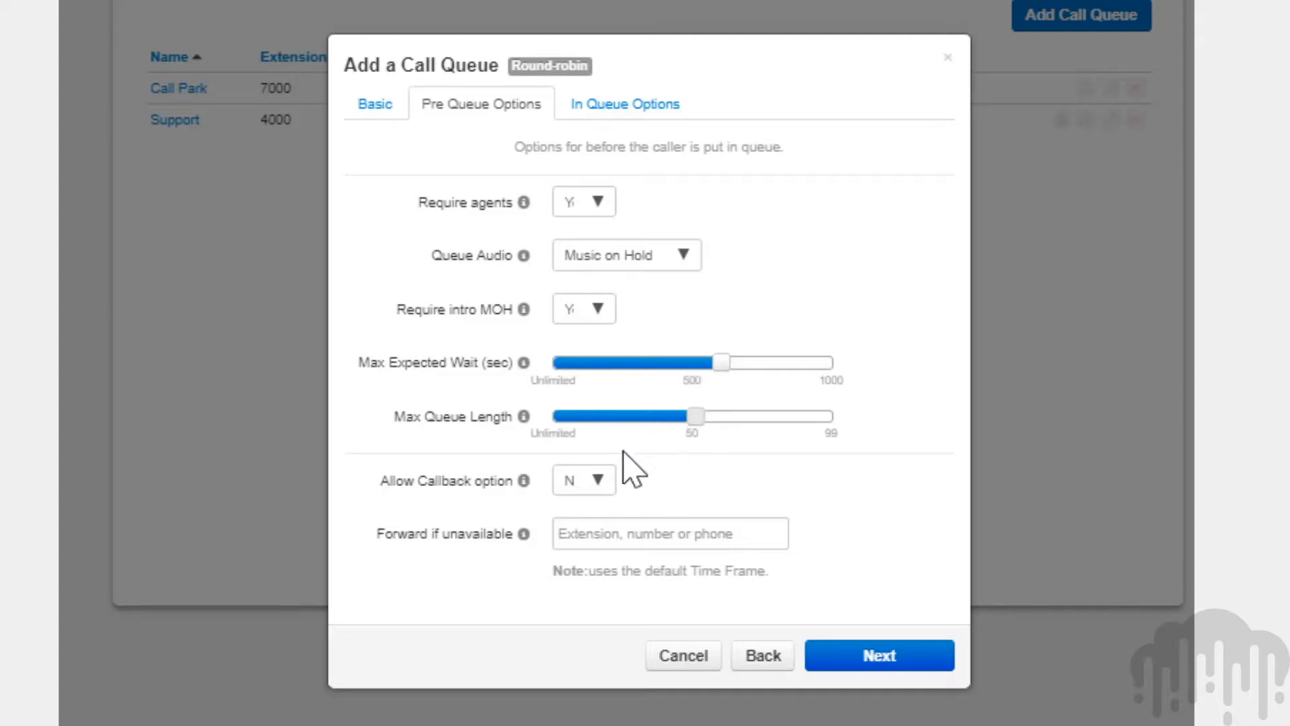
Step: Set Allow Callback option to Yes and enter a phone number for forwarding calls when the queue is unavailable
{"action": "left_click", "coordinate": [601, 487]}
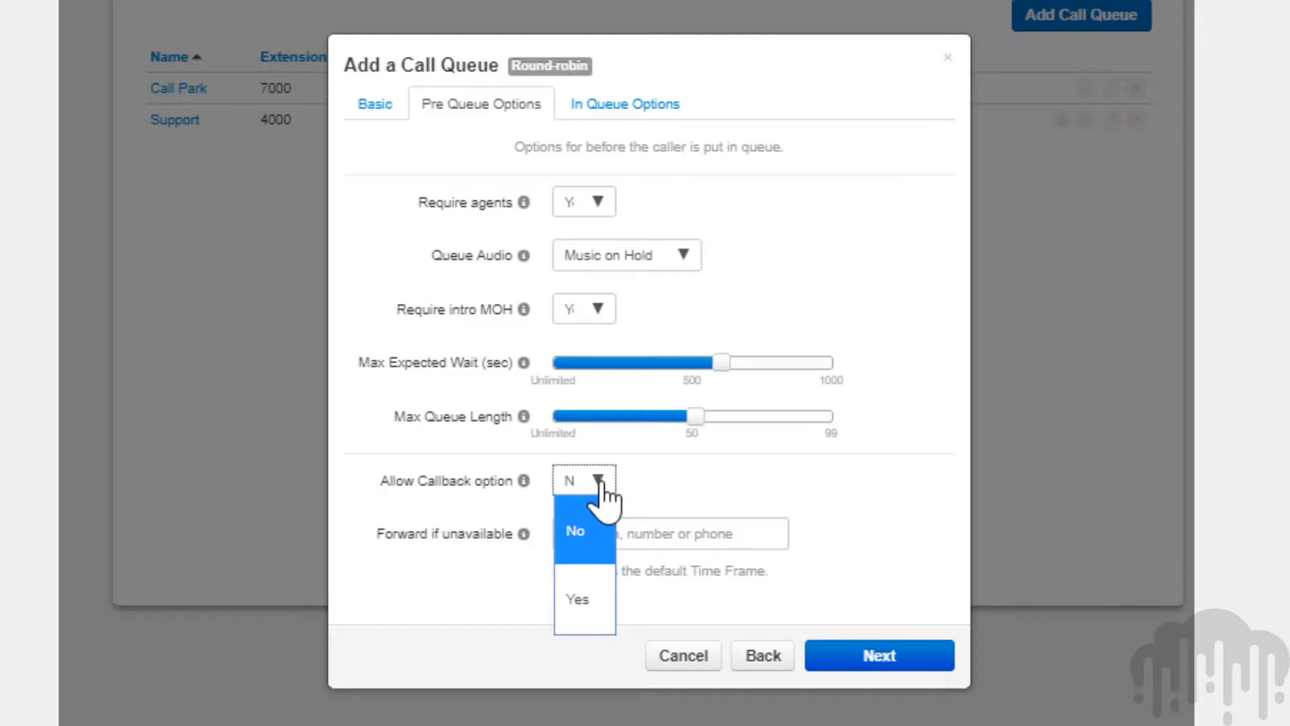
{"action": "left_click", "coordinate": [583, 598]}
{"action": "left_click", "coordinate": [619, 540]}
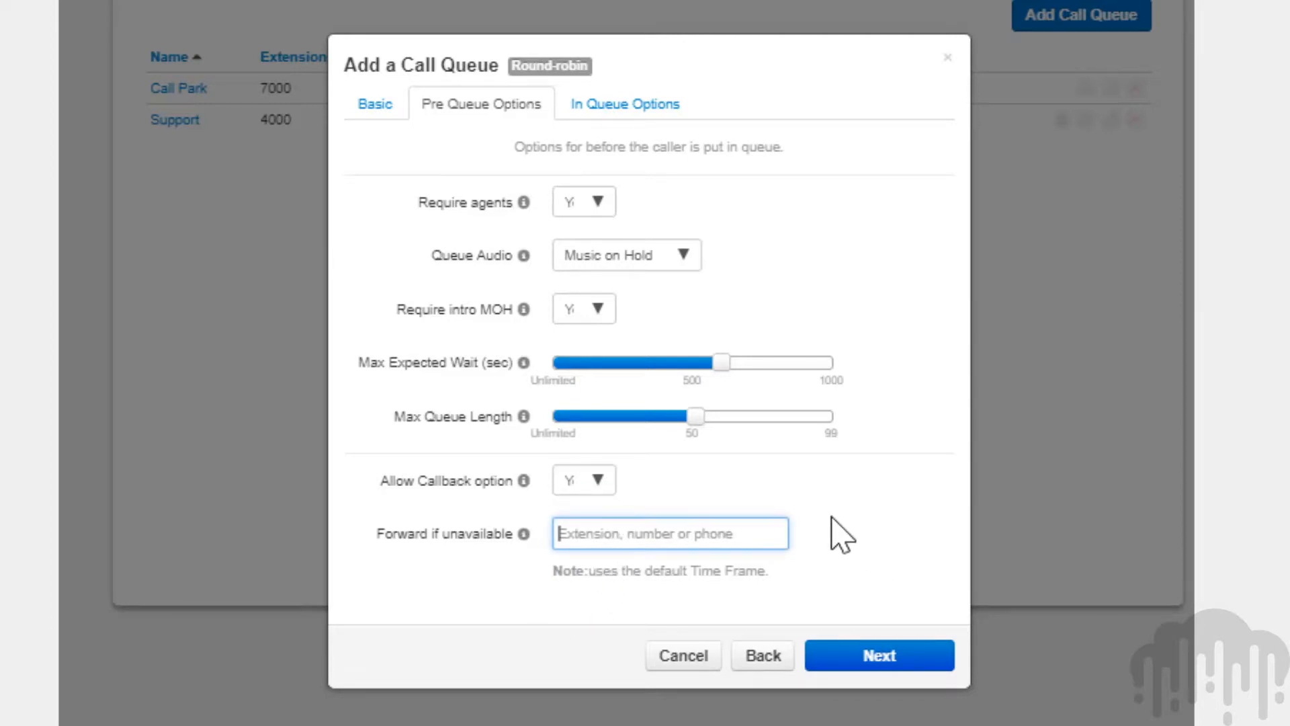
{"action": "type", "text": "21555567"}
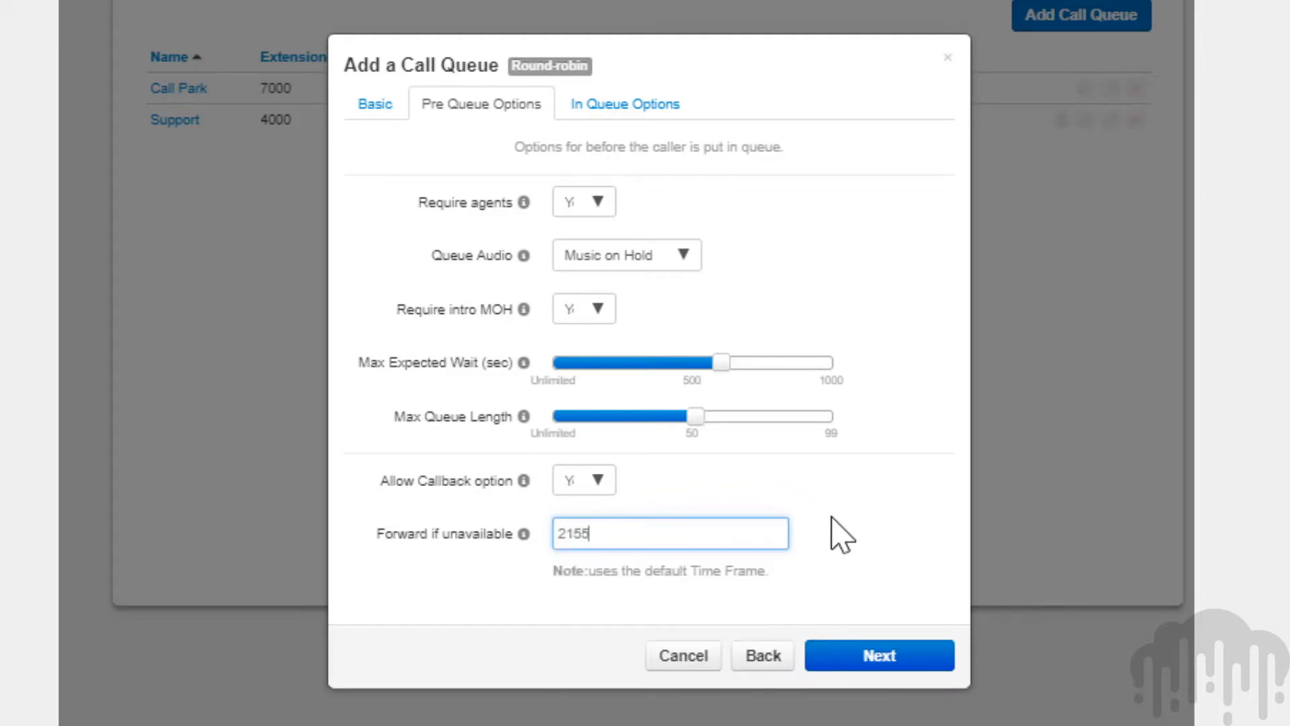
{"action": "type", "text": "54"}
Step: Raise the in-queue ring timeouts, Queue near its maximum and Agent just past mid-range, and set Logout agent on missed call to Yes
{"action": "left_click", "coordinate": [877, 668]}
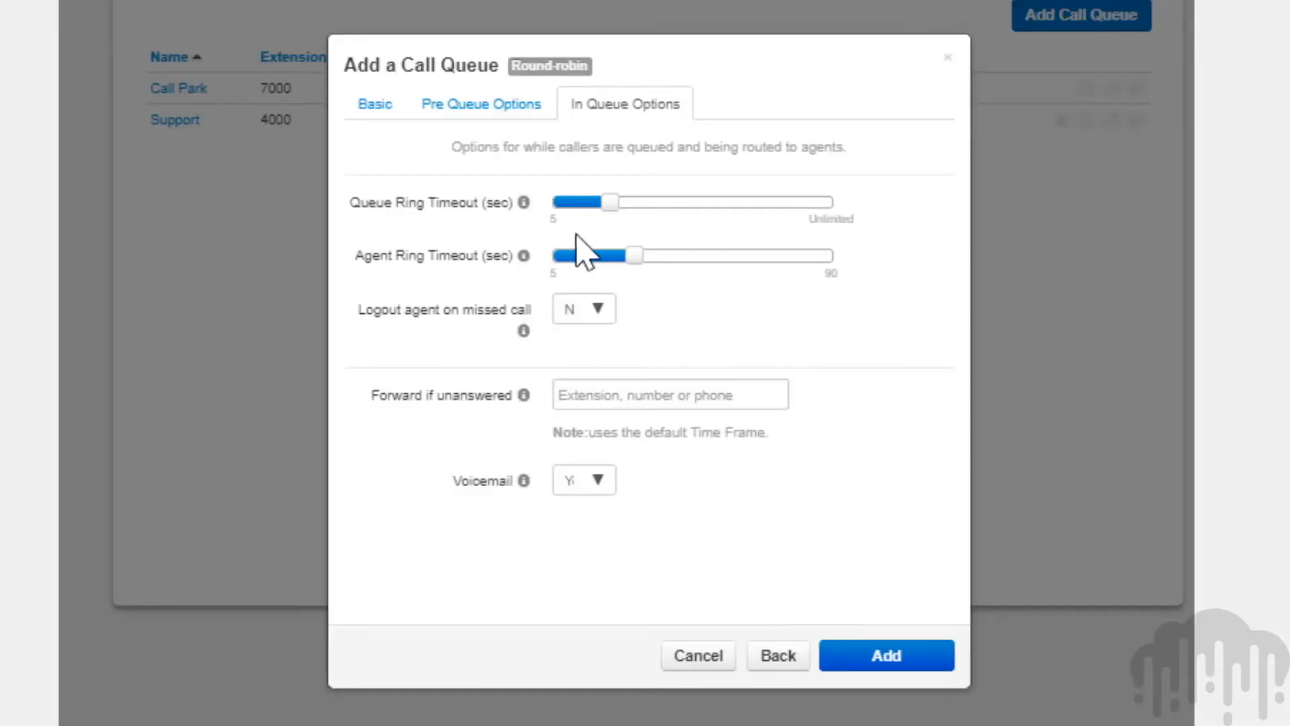
{"action": "left_click_drag", "start_coordinate": [612, 201], "coordinate": [801, 204]}
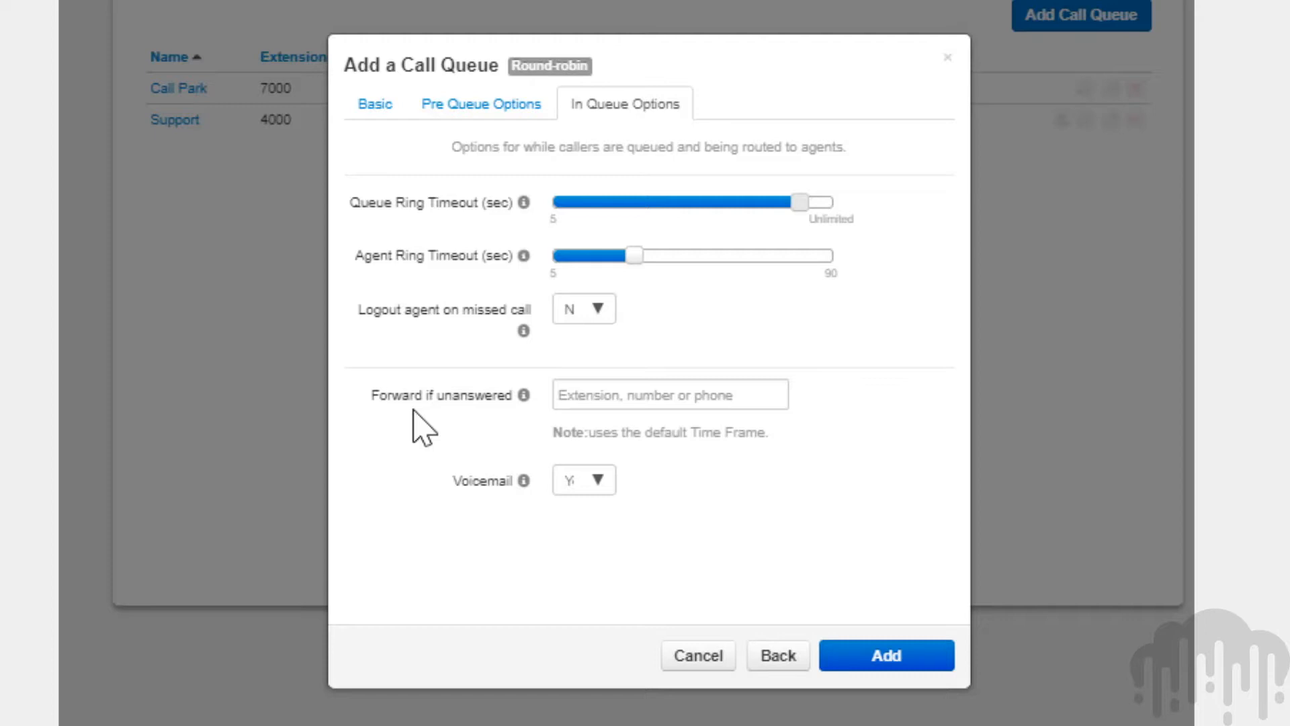
{"action": "mouse_move", "coordinate": [634, 255]}
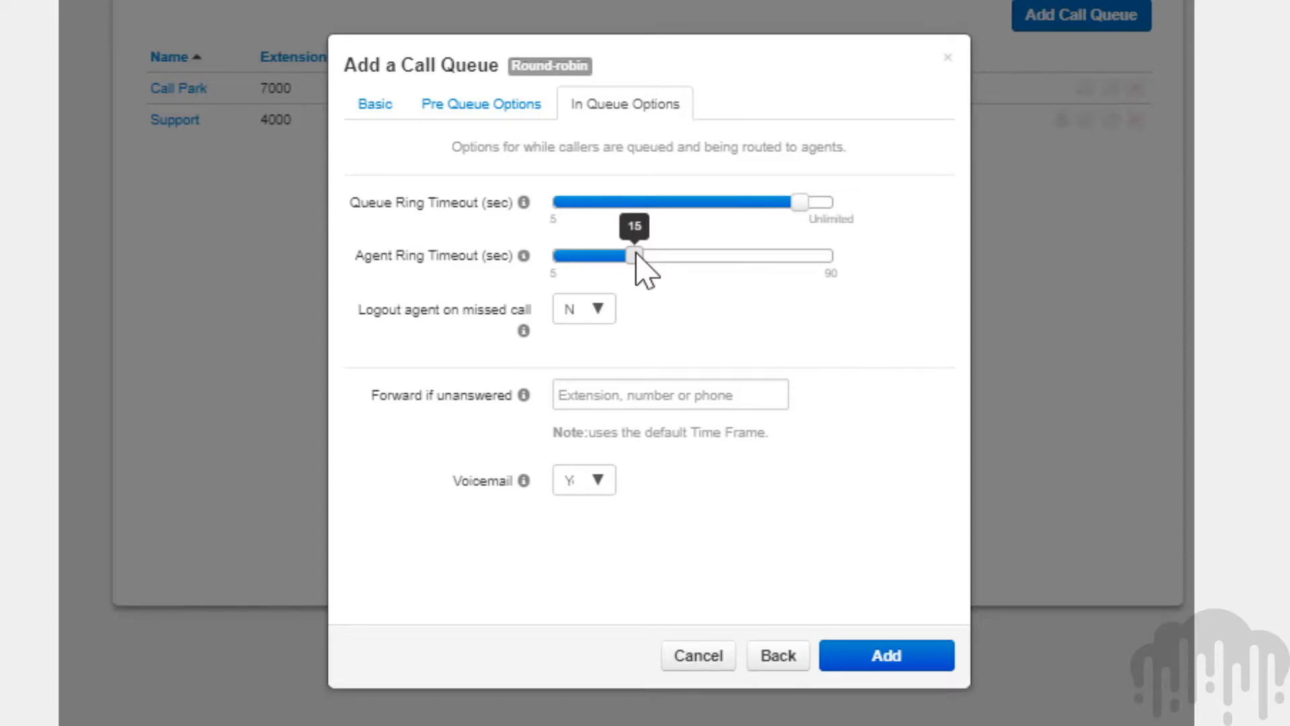
{"action": "left_click_drag", "start_coordinate": [636, 256], "coordinate": [709, 257]}
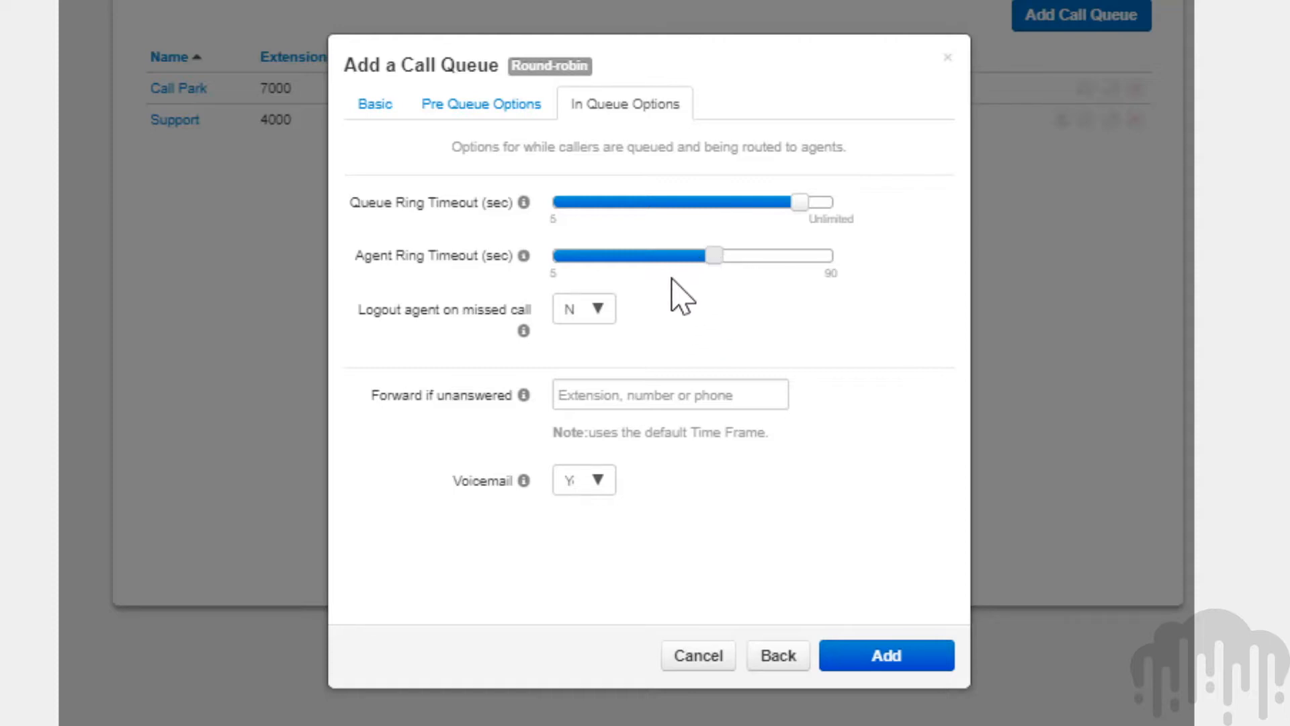
{"action": "left_click", "coordinate": [585, 311]}
{"action": "left_click", "coordinate": [576, 437]}
Step: Try a phone number as the forwarding destination for unanswered calls, and clear the field again
{"action": "left_click", "coordinate": [744, 393]}
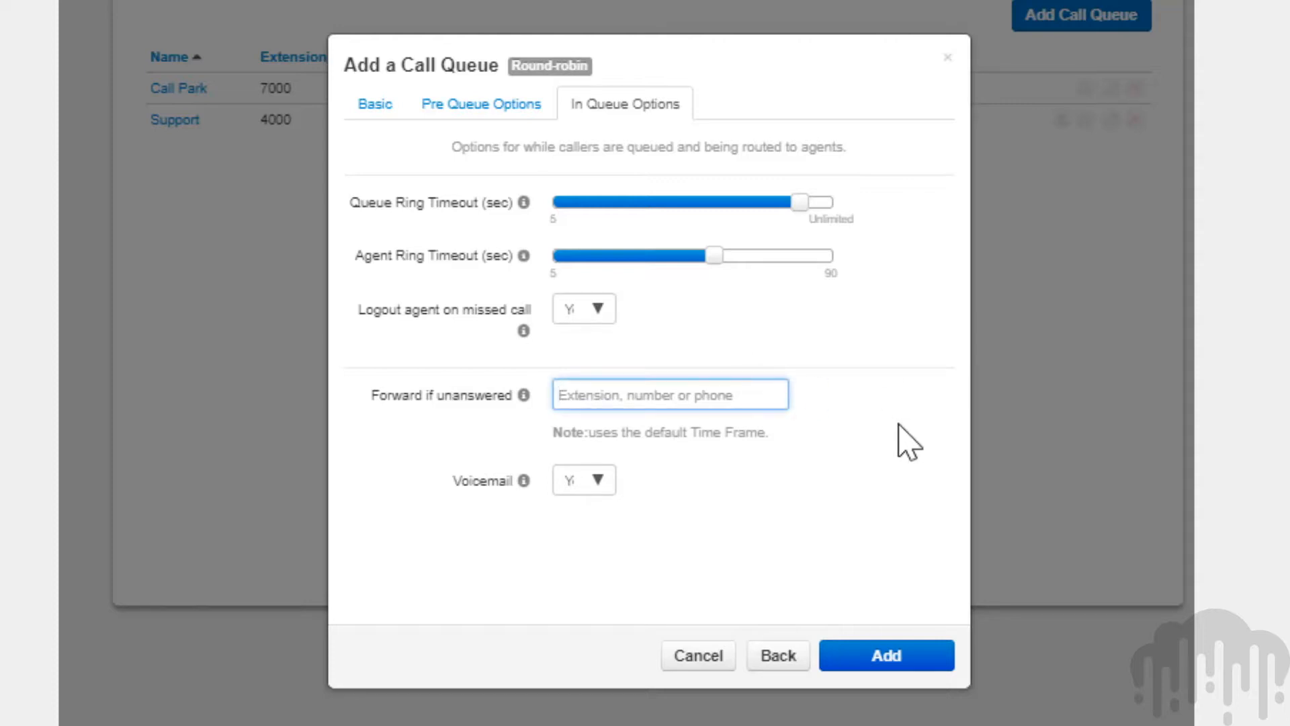
{"action": "type", "text": "1212"}
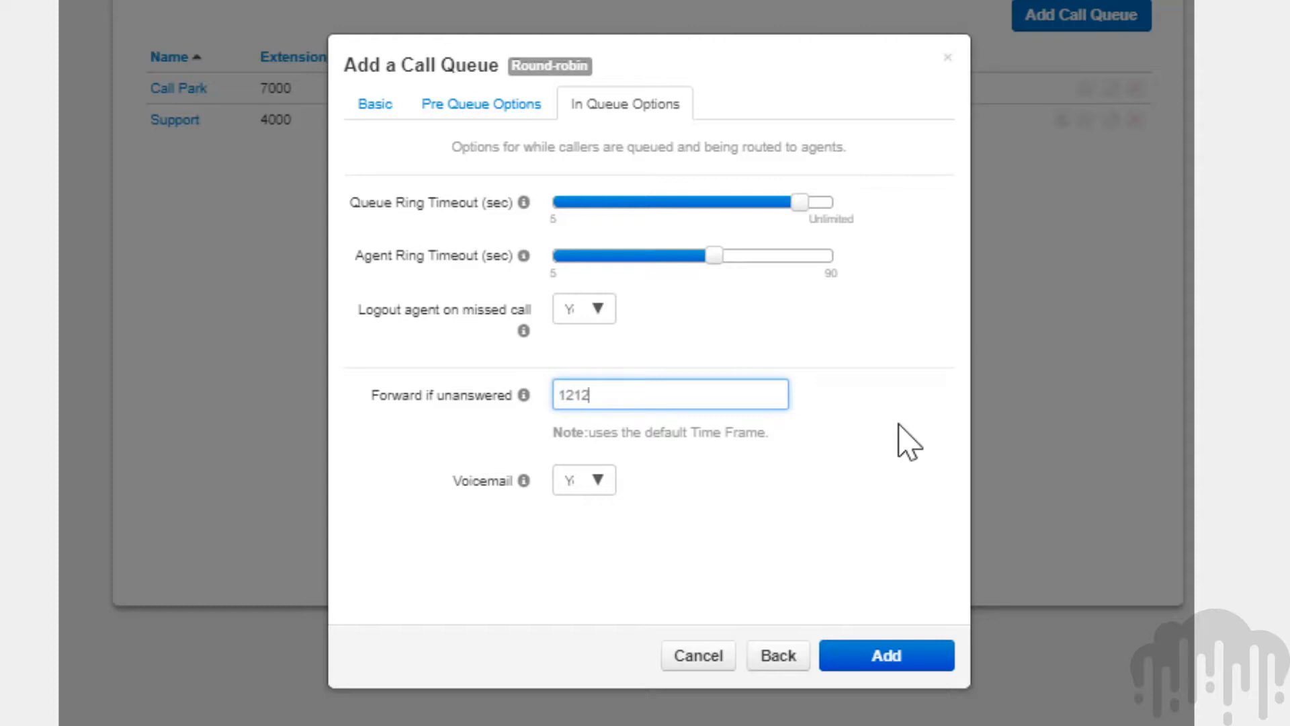
{"action": "type", "text": "5556789"}
{"action": "left_click_drag", "start_coordinate": [666, 391], "coordinate": [446, 374]}
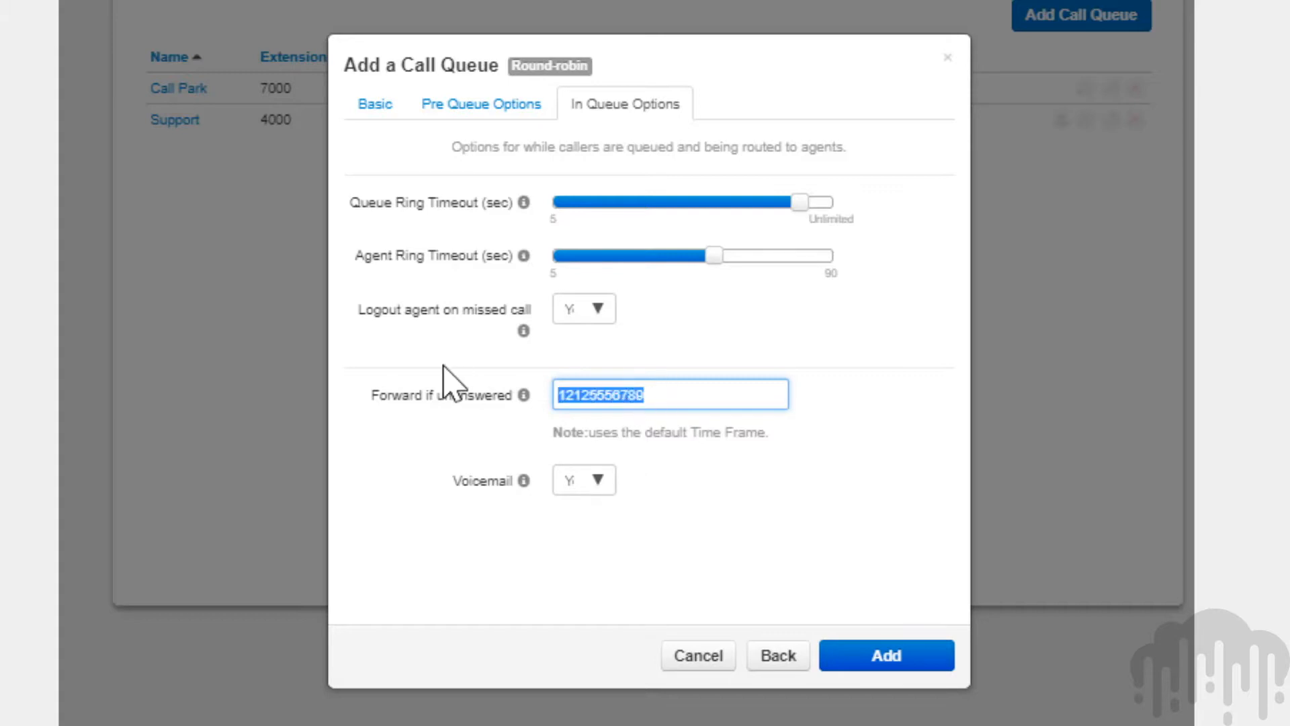
{"action": "key", "text": "BackSpace"}
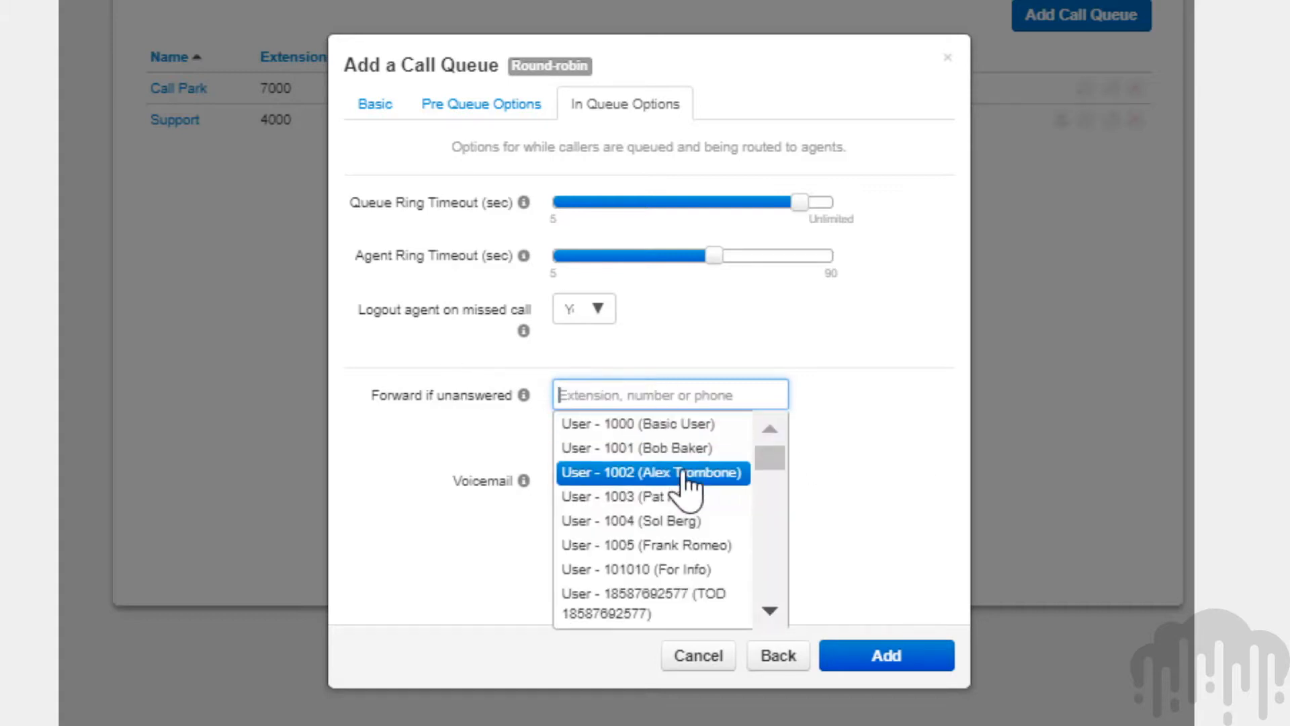
{"action": "left_click", "coordinate": [406, 576]}
Step: Choose Yes for the queue's Voicemail option
{"action": "left_click", "coordinate": [582, 480]}
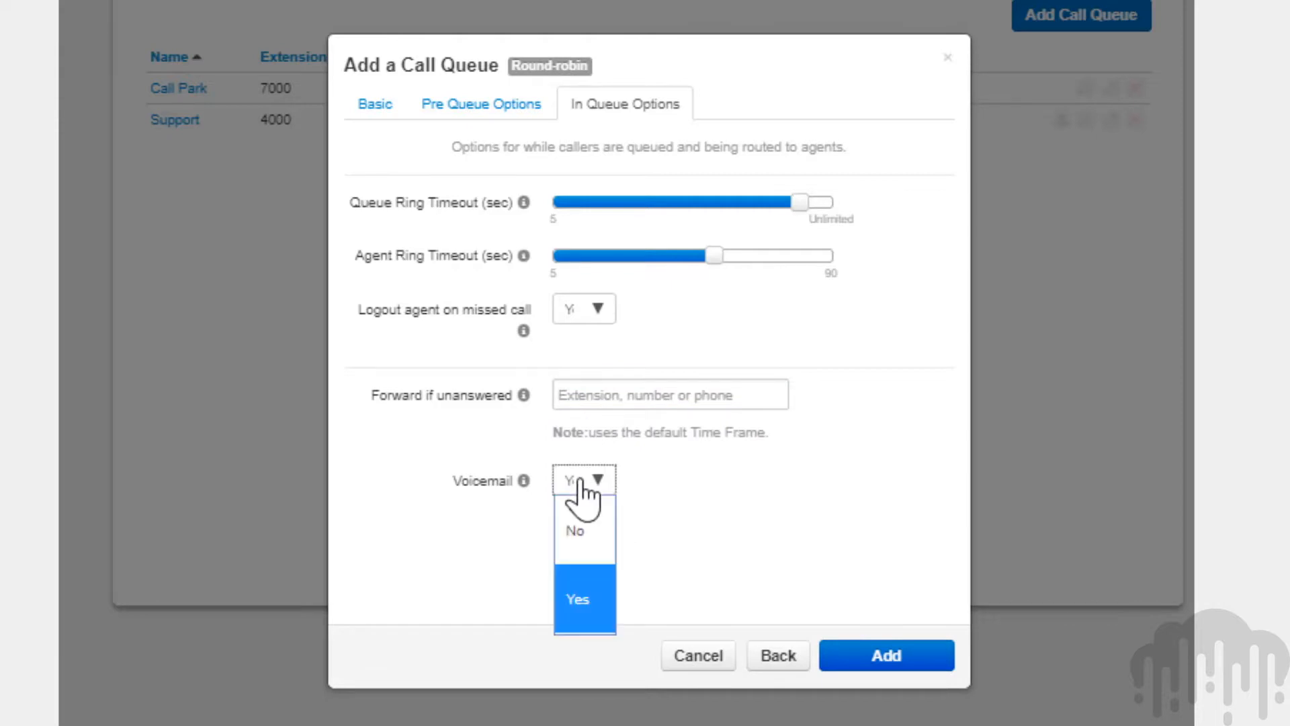
{"action": "left_click", "coordinate": [590, 599]}
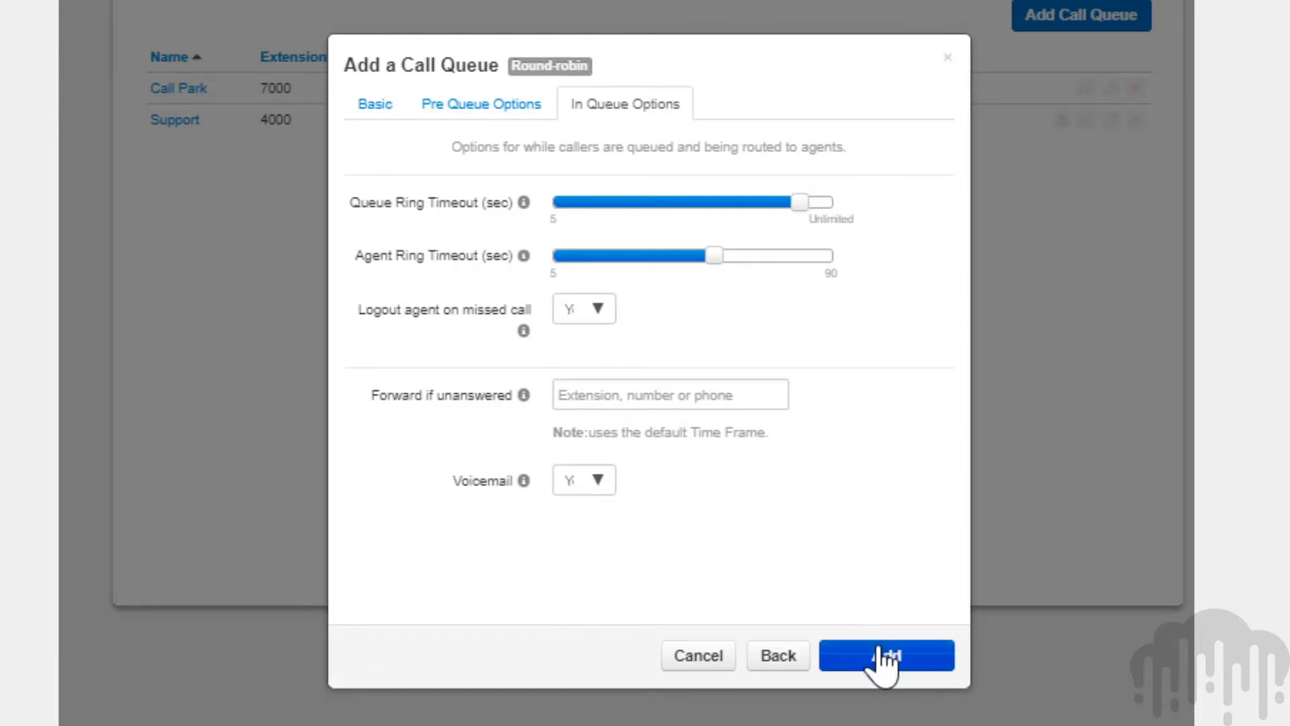
Step: Try the Ring All and Linear Hunt types for the Sales Queue and examine the in-queue options of each
{"action": "left_click", "coordinate": [382, 109]}
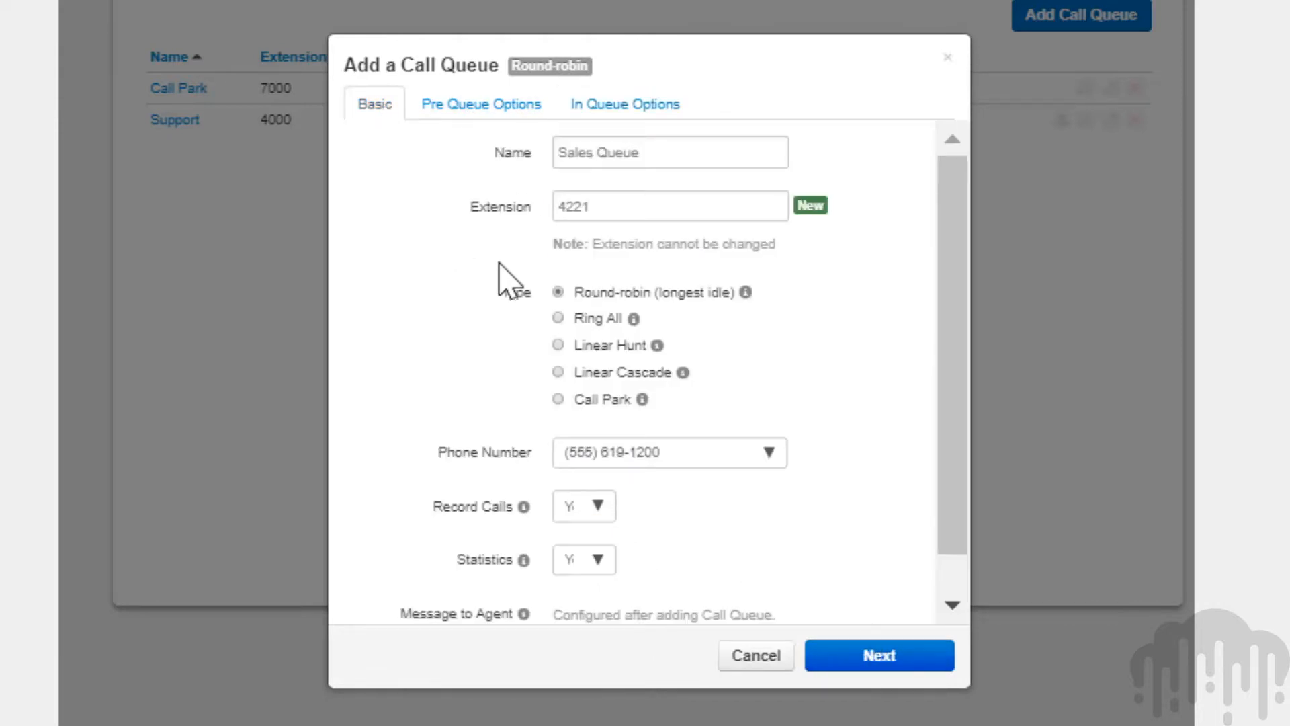
{"action": "left_click", "coordinate": [559, 318]}
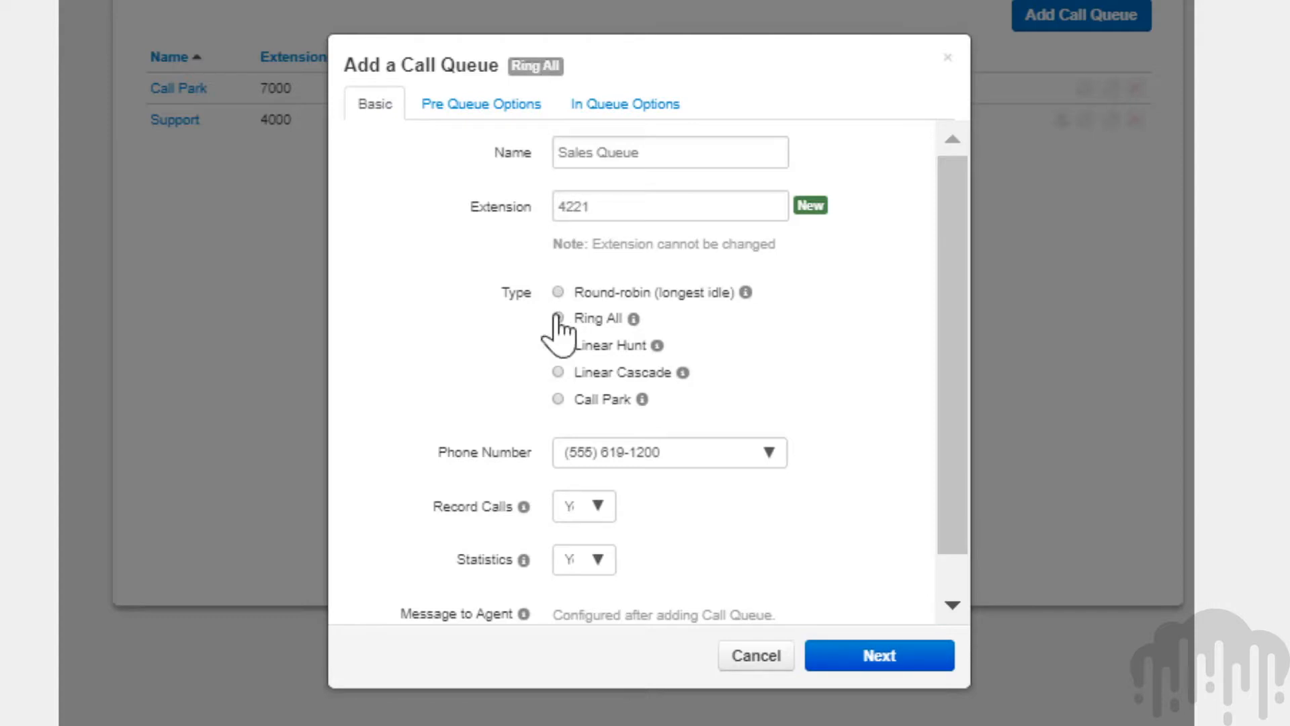
{"action": "left_click", "coordinate": [622, 107]}
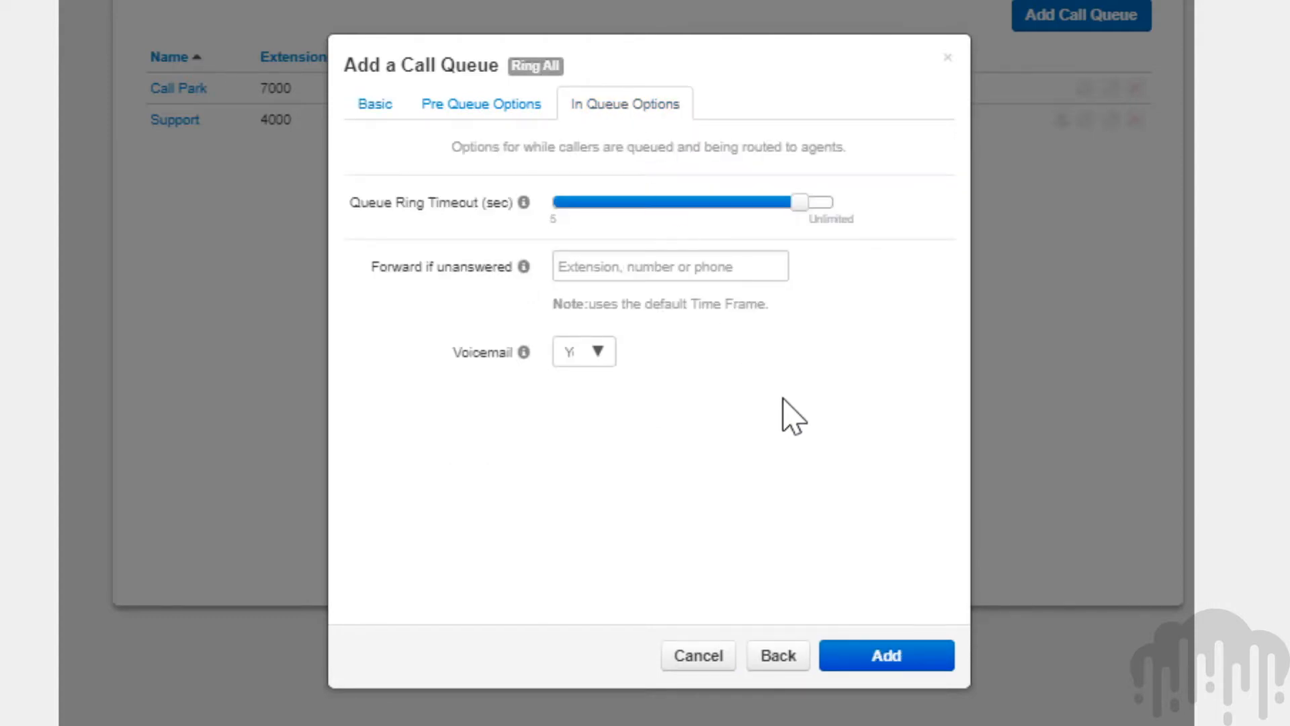
{"action": "left_click", "coordinate": [370, 109]}
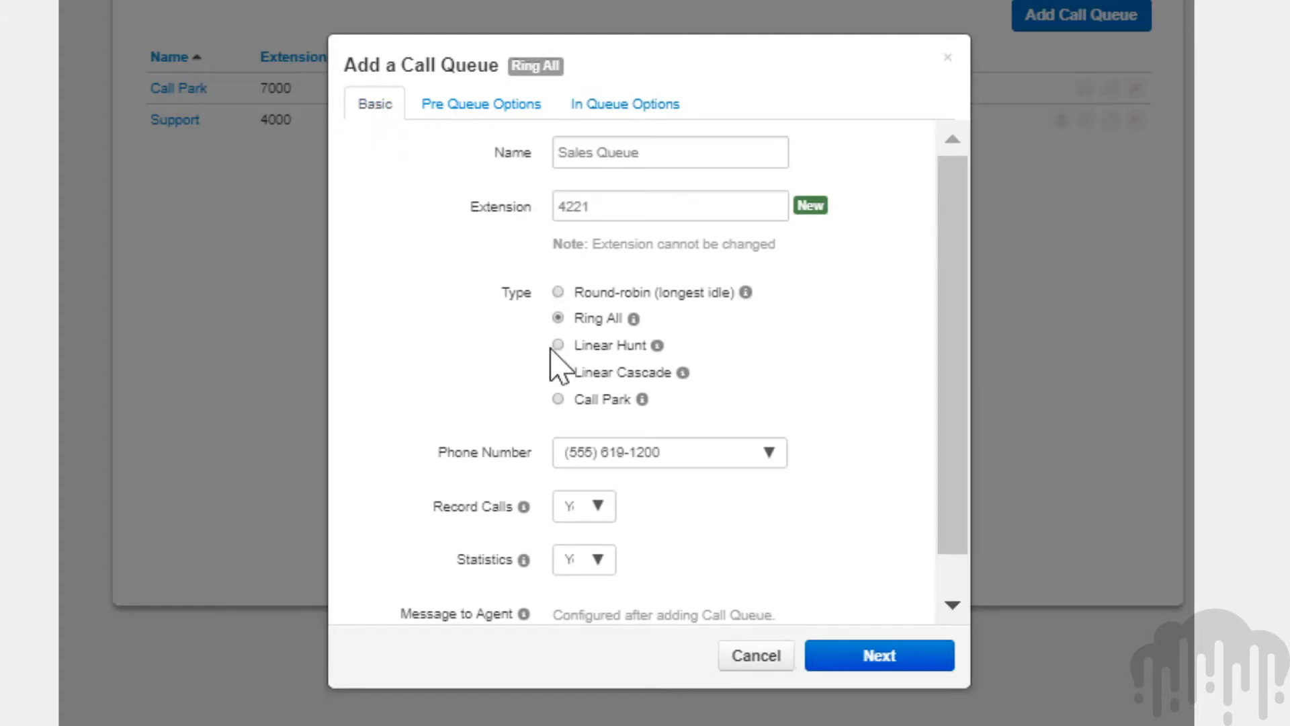
{"action": "left_click", "coordinate": [558, 346]}
{"action": "left_click", "coordinate": [624, 107]}
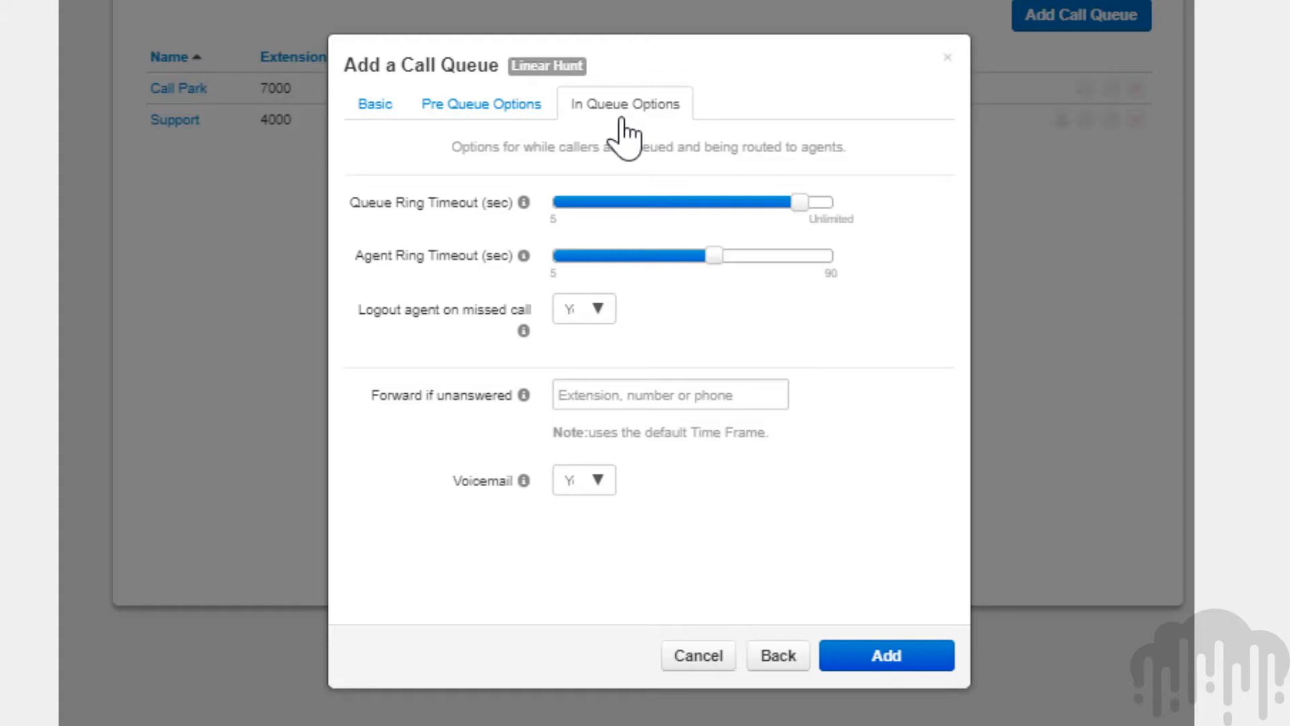
Step: Try the Linear Cascade type with slightly raised Initial Agent Group to Ring and Agent Group to Add After Timeout, and try the Call Park type
{"action": "left_click", "coordinate": [369, 107]}
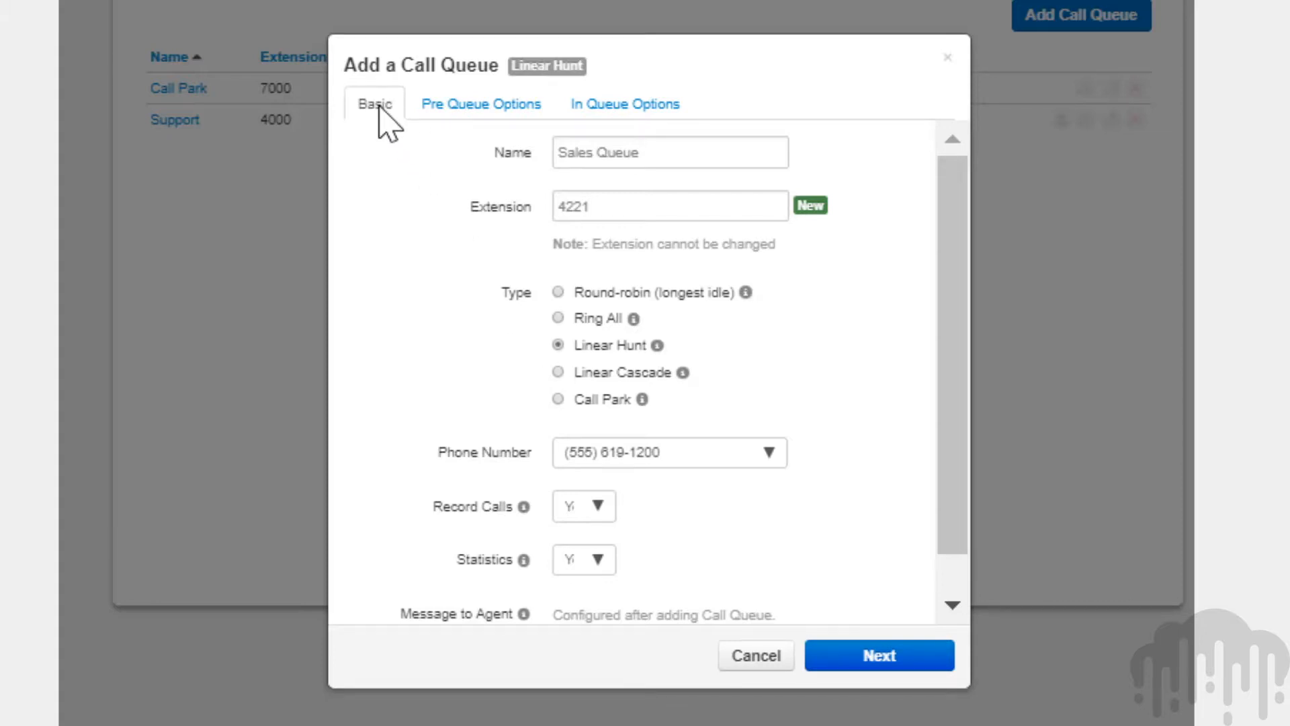
{"action": "left_click", "coordinate": [557, 372]}
{"action": "left_click", "coordinate": [619, 113]}
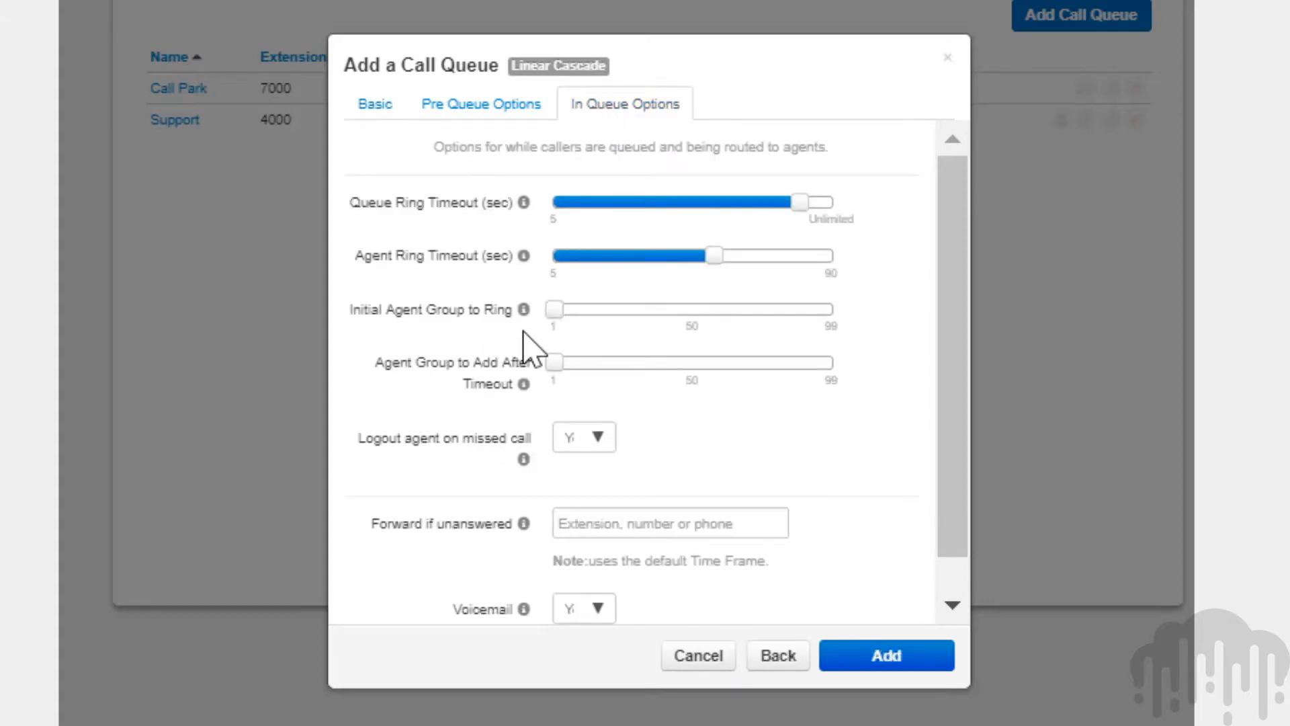
{"action": "mouse_move", "coordinate": [553, 311]}
{"action": "left_click_drag", "start_coordinate": [554, 311], "coordinate": [580, 313]}
{"action": "mouse_move", "coordinate": [555, 365]}
{"action": "left_click_drag", "start_coordinate": [555, 363], "coordinate": [608, 363]}
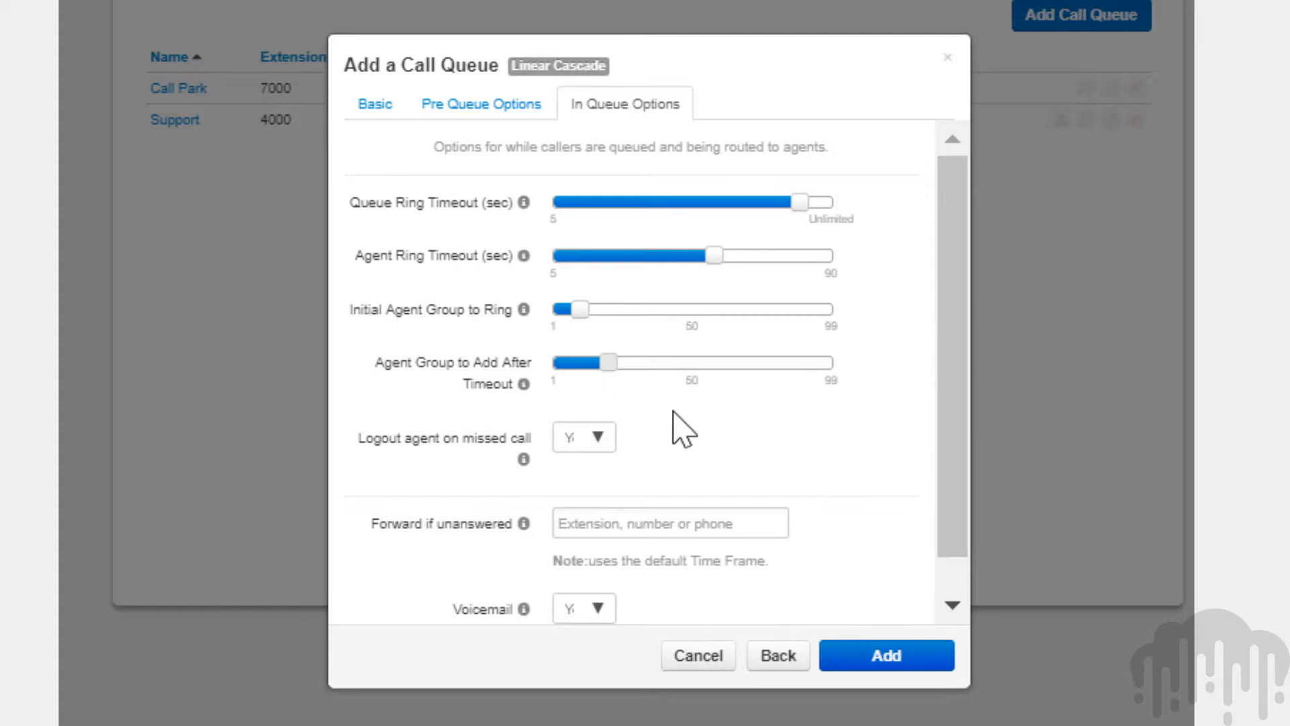
{"action": "left_click", "coordinate": [375, 104]}
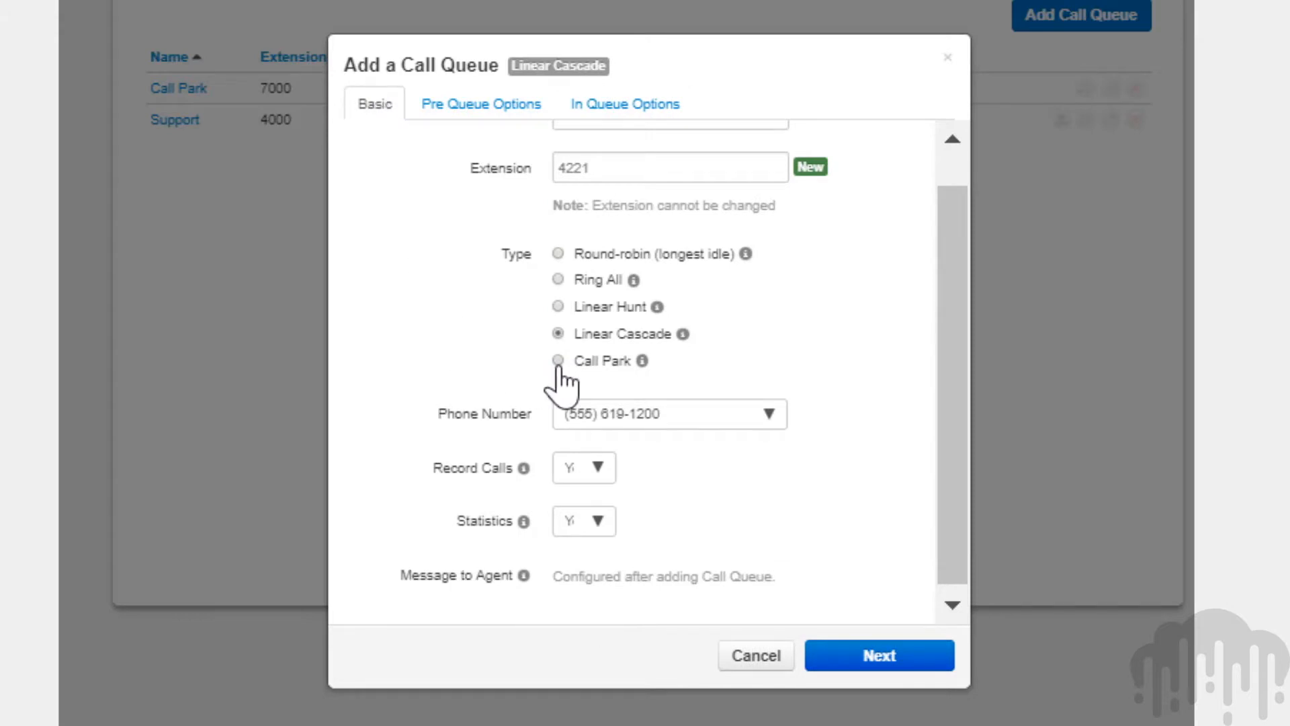
{"action": "left_click", "coordinate": [558, 361]}
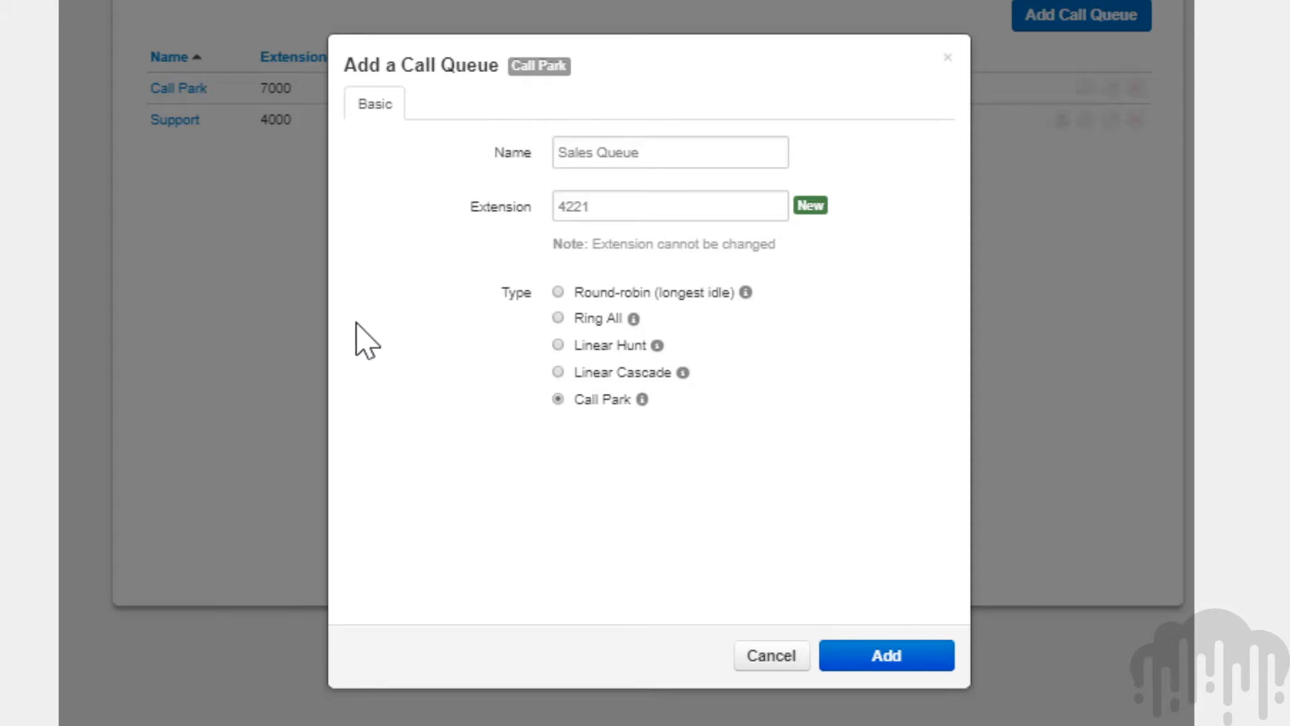
Step: Set the queue type to Round-robin (longest idle) and add the Sales Queue
{"action": "left_click", "coordinate": [558, 292]}
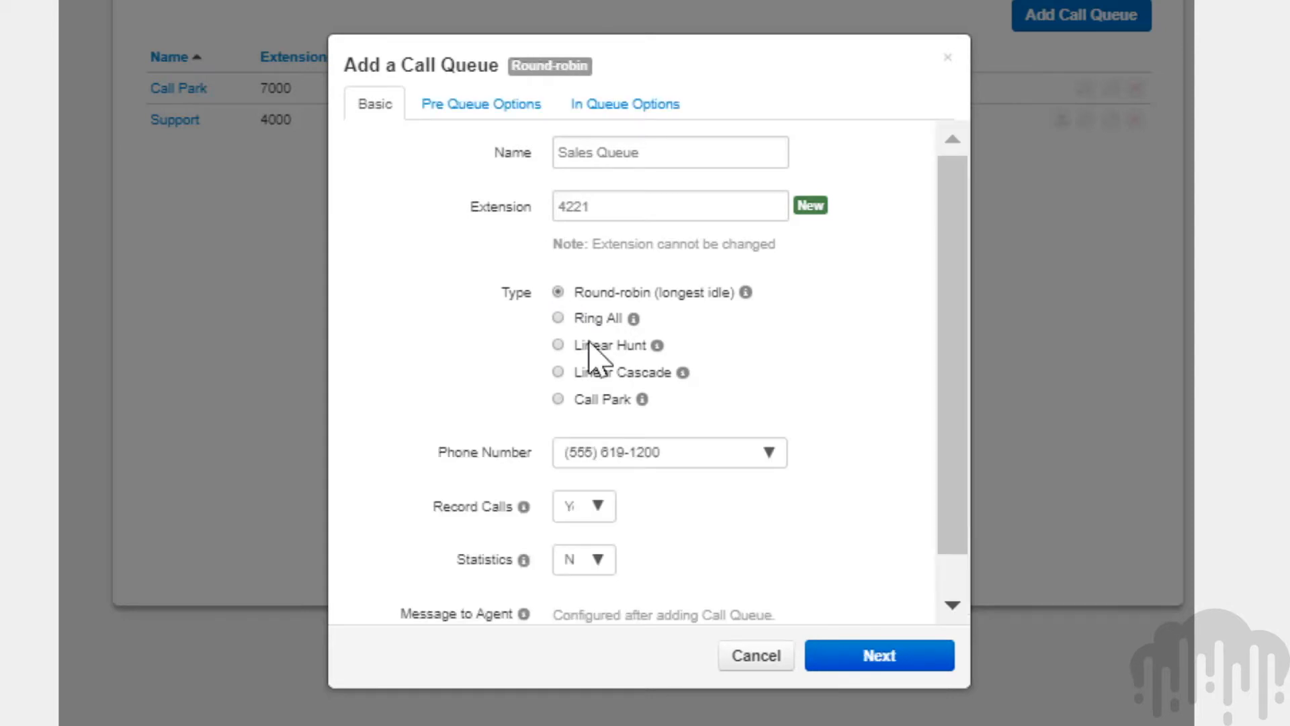
{"action": "left_click", "coordinate": [873, 658]}
{"action": "left_click", "coordinate": [877, 657]}
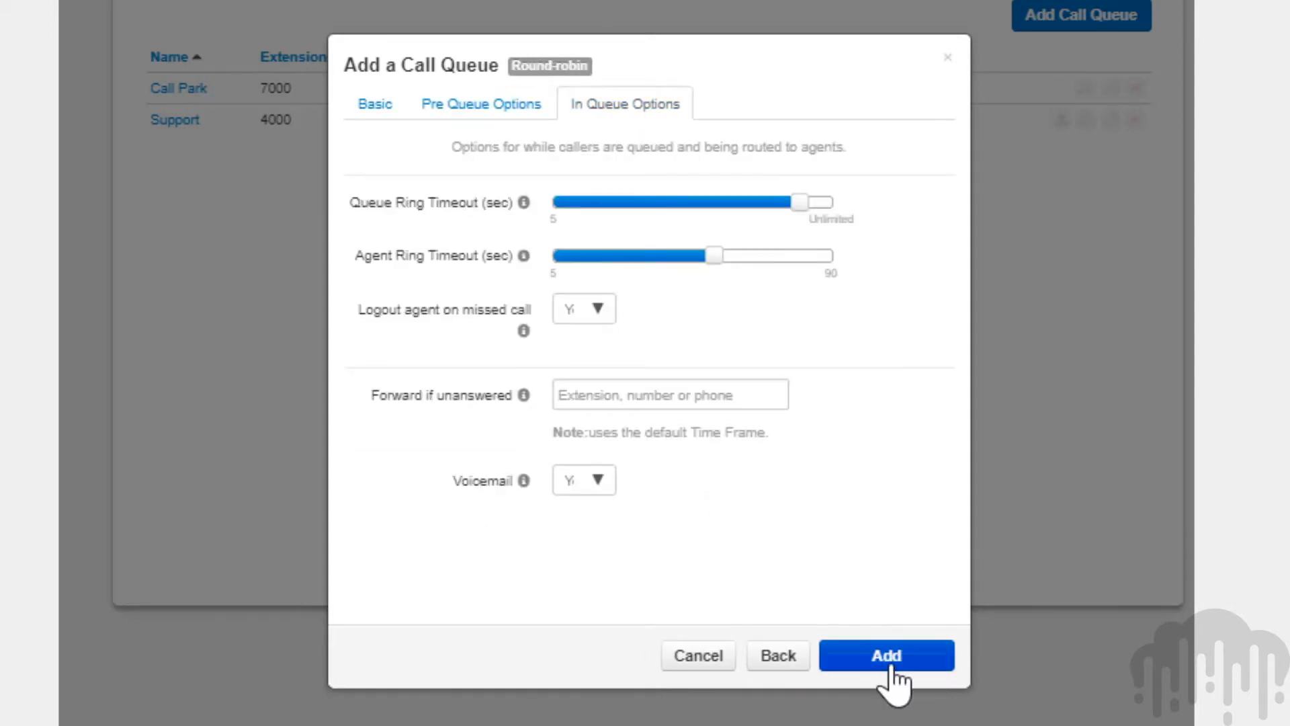
{"action": "left_click", "coordinate": [889, 665]}
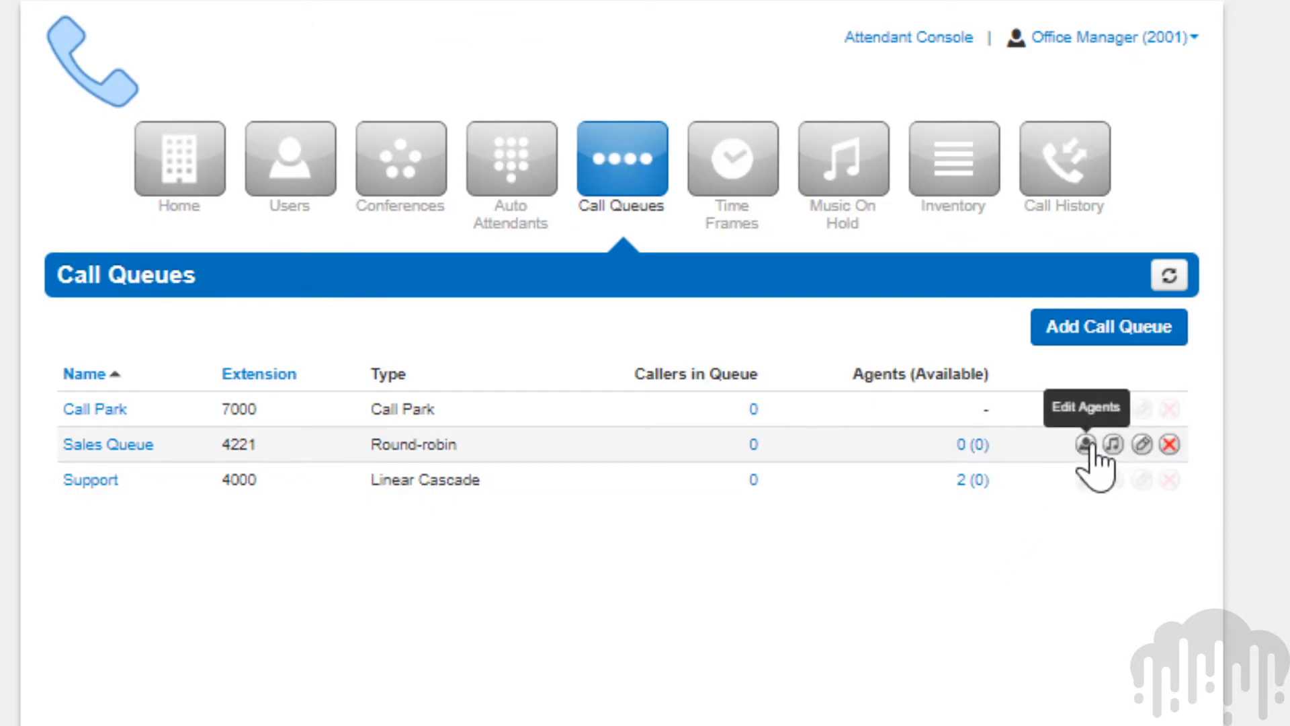
Step: Start a new agent for the Sales Queue with agent phone 1000 (Basic User) and status Online
{"action": "left_click", "coordinate": [1085, 444]}
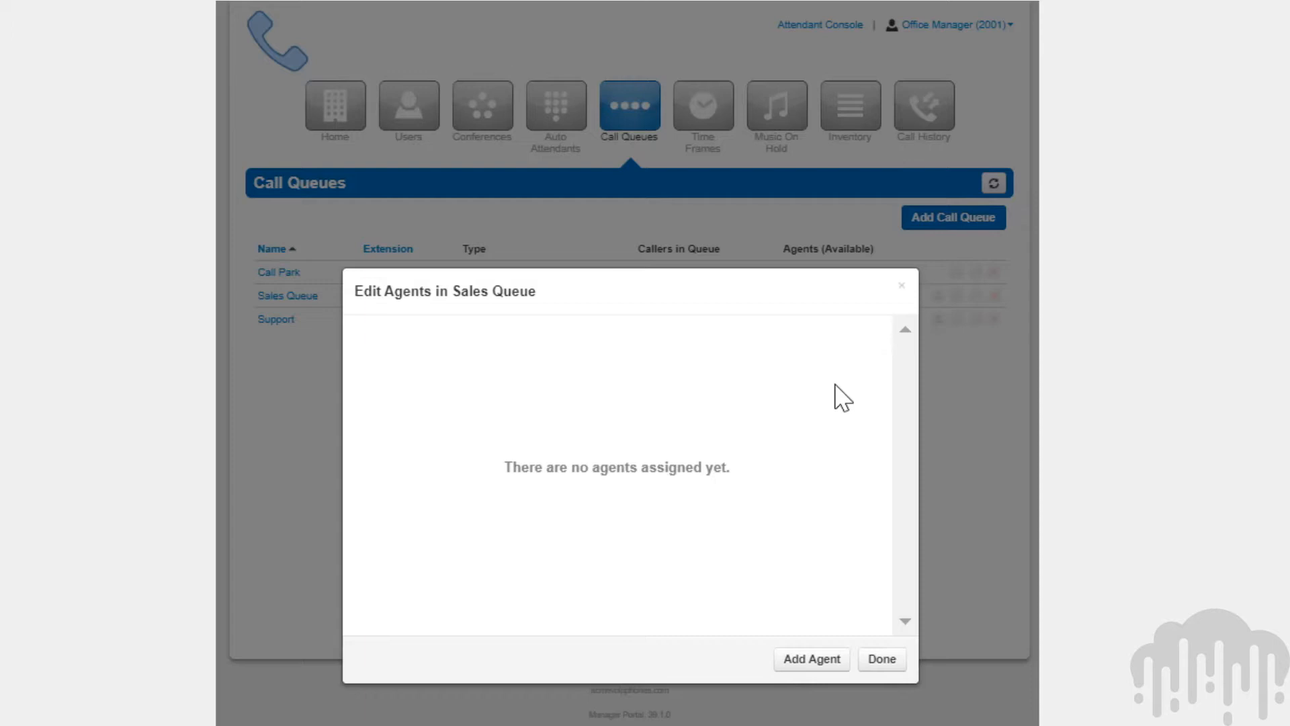
{"action": "left_click", "coordinate": [803, 662]}
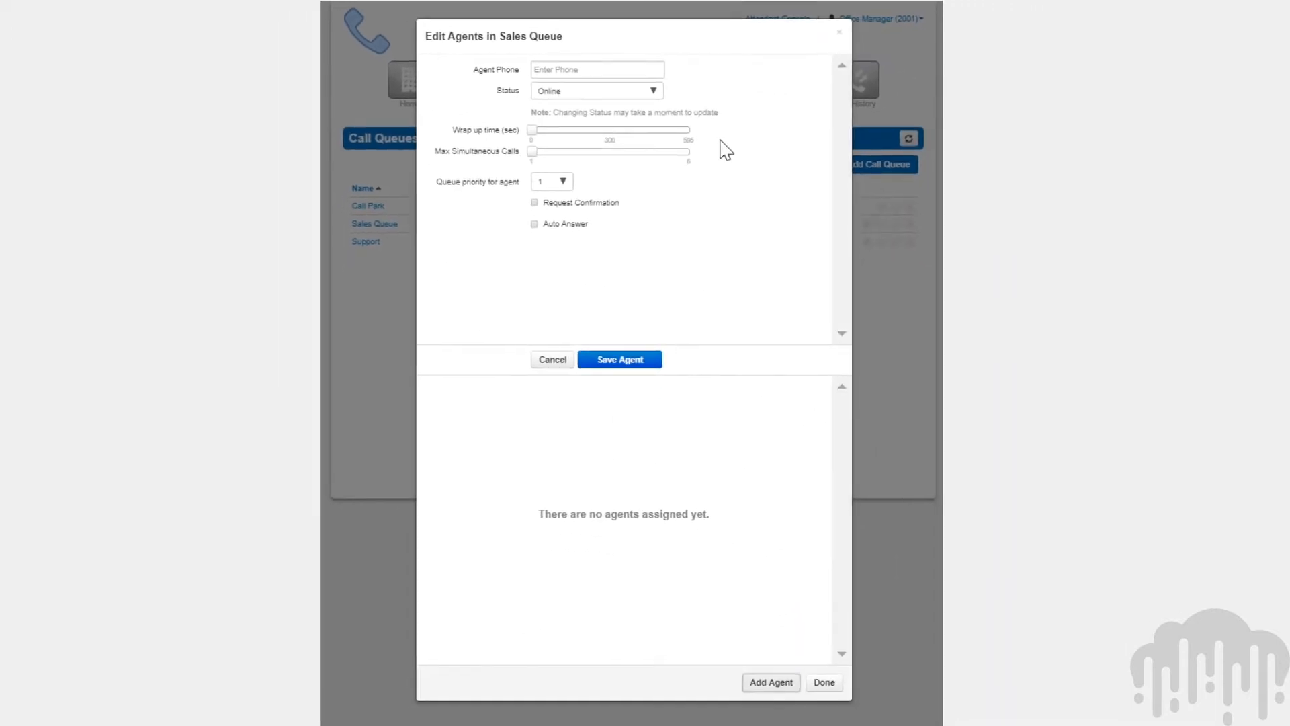
{"action": "left_click", "coordinate": [613, 67]}
{"action": "type", "text": "b"}
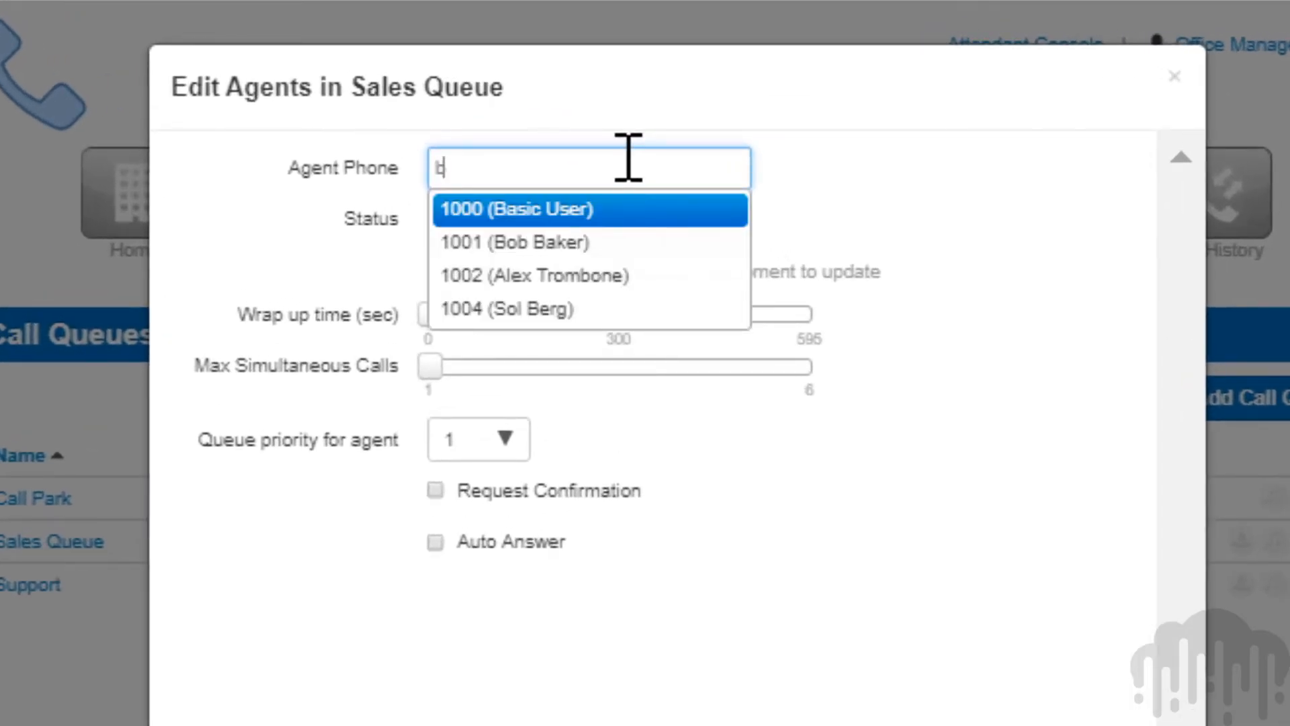
{"action": "key", "text": "Return"}
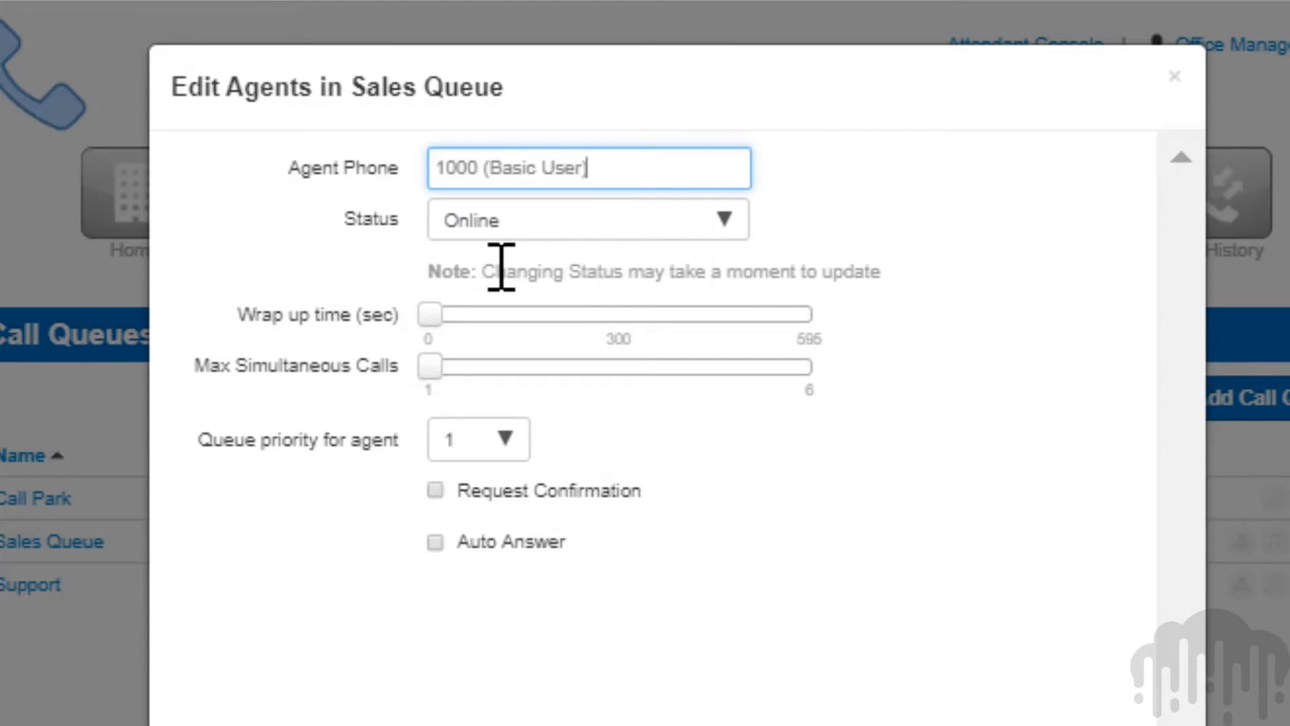
{"action": "left_click", "coordinate": [596, 228]}
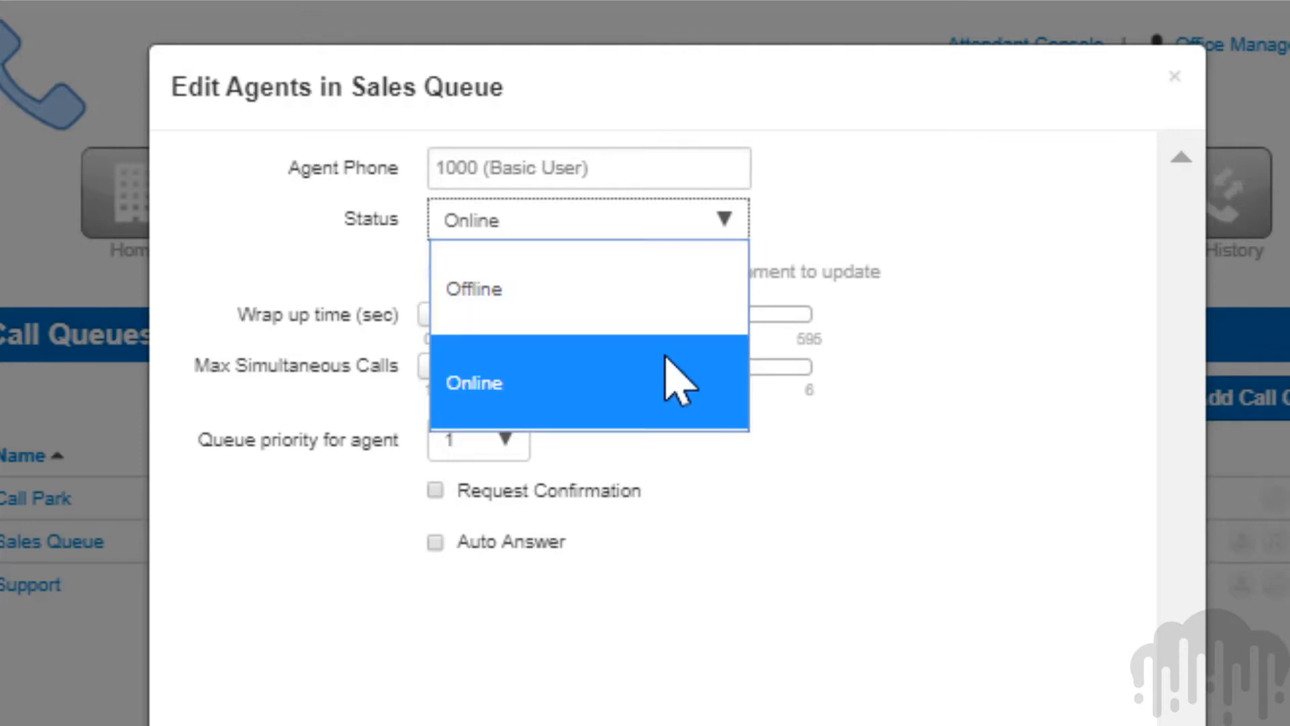
{"action": "left_click", "coordinate": [668, 377]}
Step: Set the agent's wrap up time to 25 seconds and Max Simultaneous Calls to 2, keeping queue priority 1
{"action": "mouse_move", "coordinate": [435, 317]}
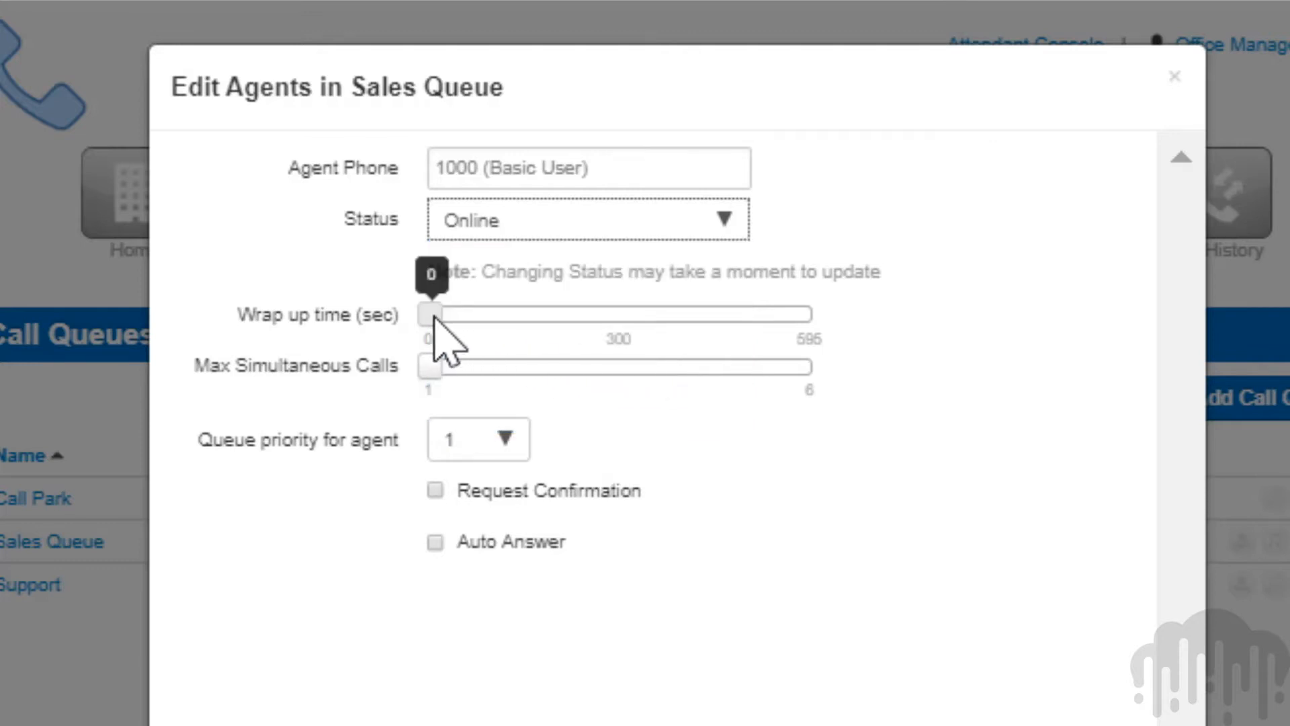
{"action": "left_click_drag", "start_coordinate": [434, 317], "coordinate": [449, 321]}
{"action": "mouse_move", "coordinate": [427, 367]}
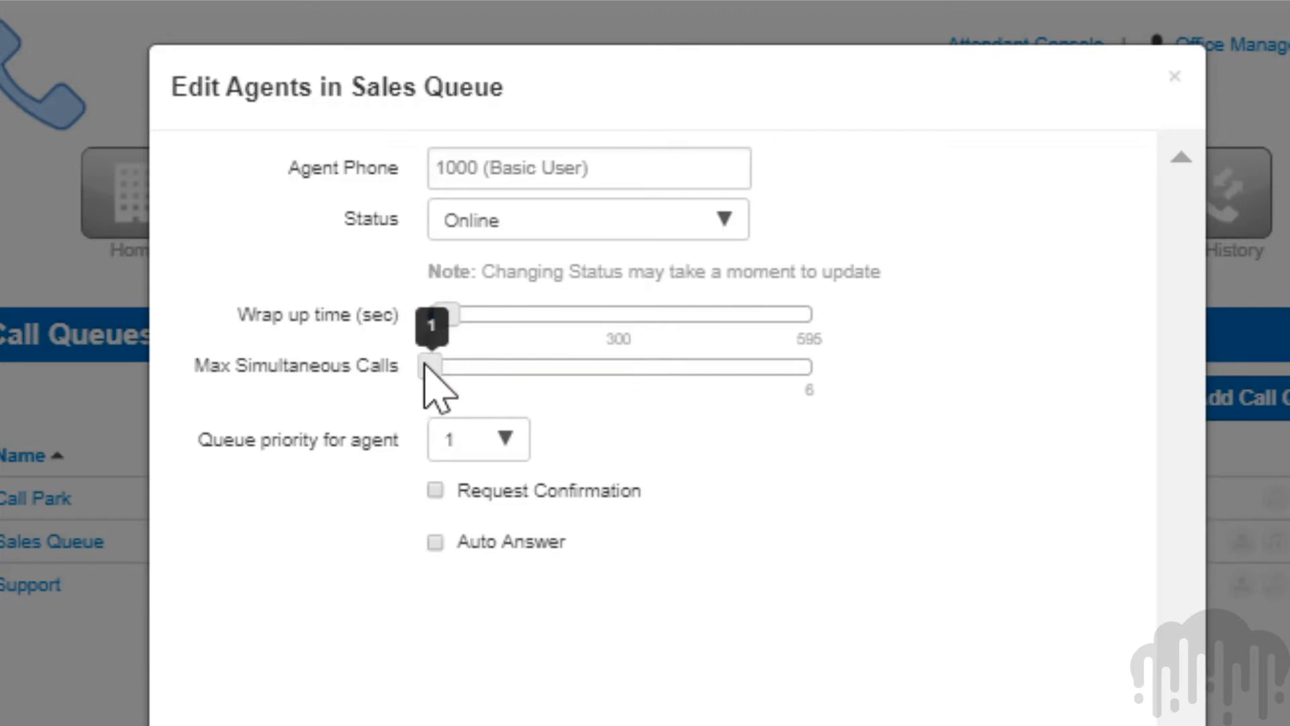
{"action": "left_click_drag", "start_coordinate": [429, 368], "coordinate": [468, 364]}
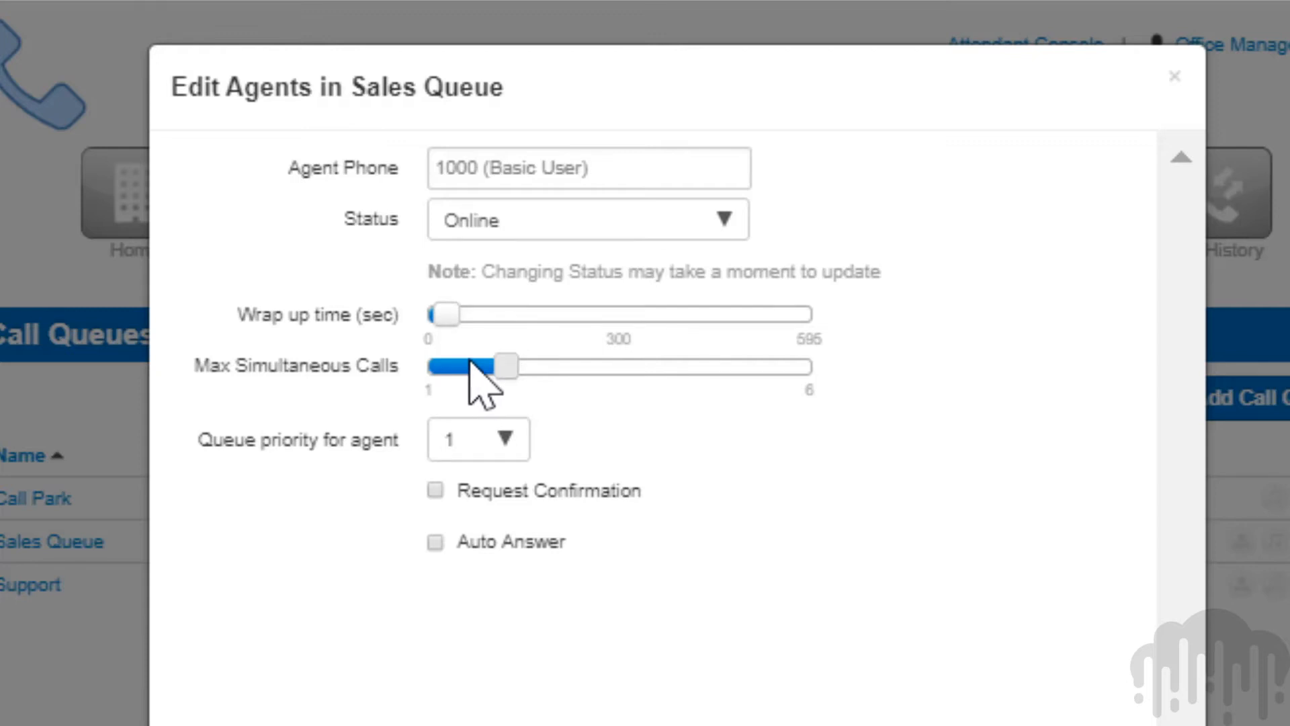
{"action": "mouse_move", "coordinate": [499, 364]}
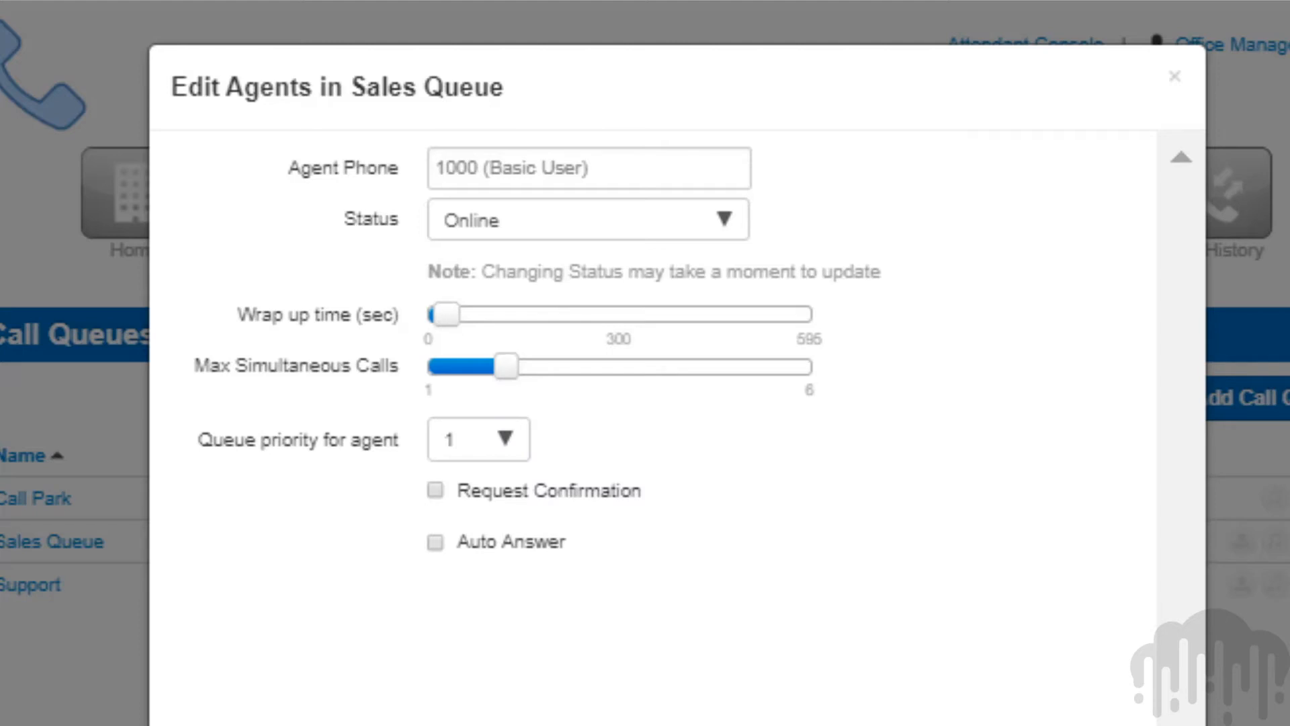
{"action": "left_click", "coordinate": [501, 447]}
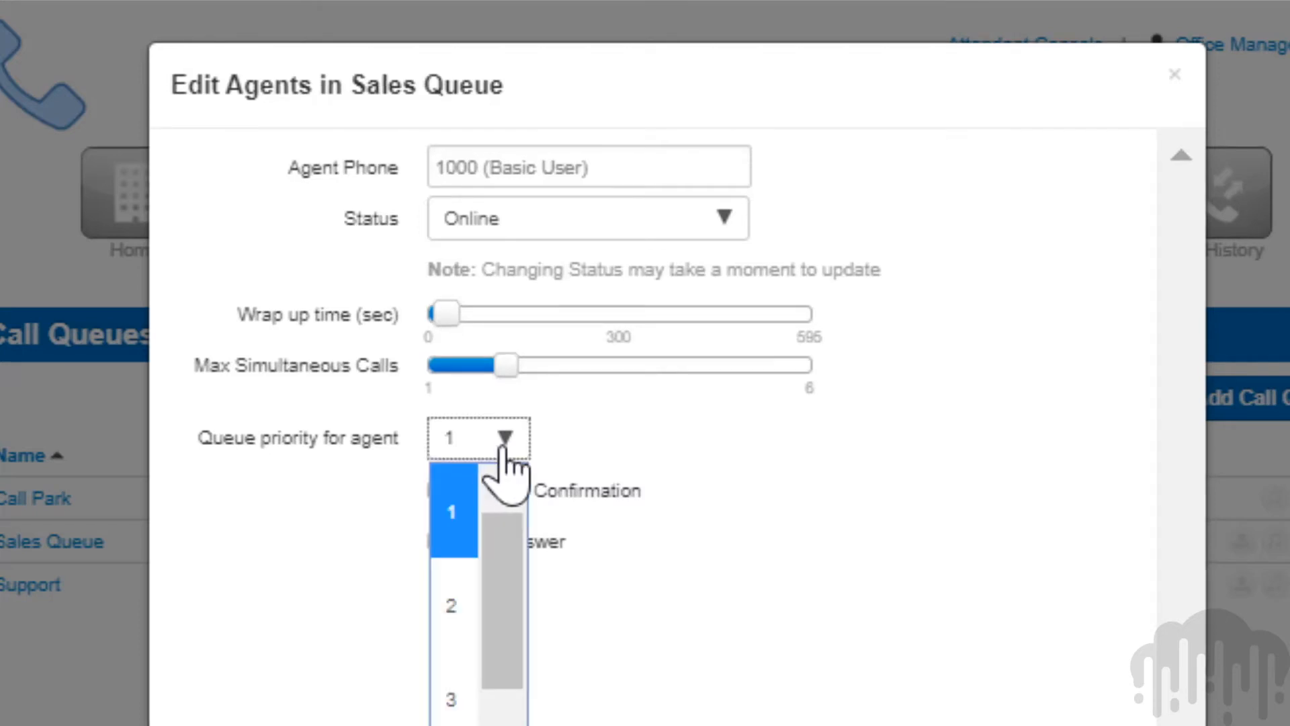
{"action": "left_click", "coordinate": [505, 450]}
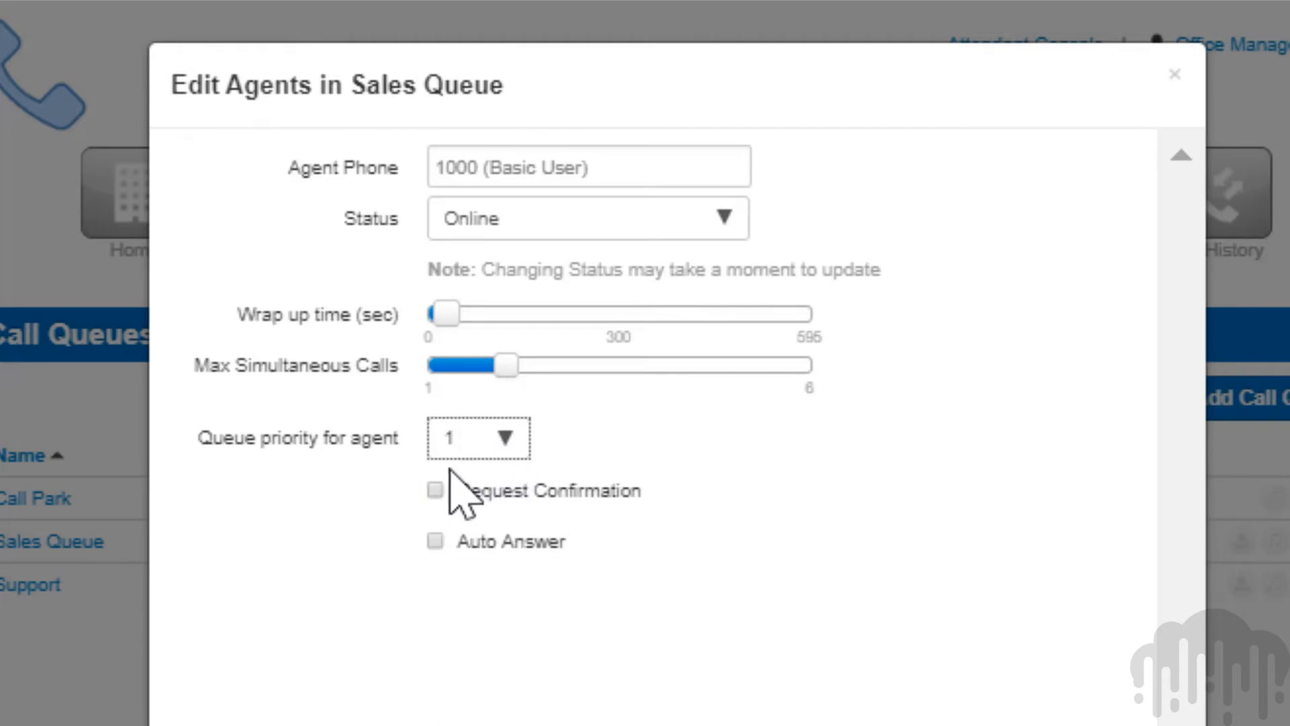
Step: Enable Auto Answer for the agent with Request Confirmation off, and save the agent
{"action": "left_click", "coordinate": [434, 492]}
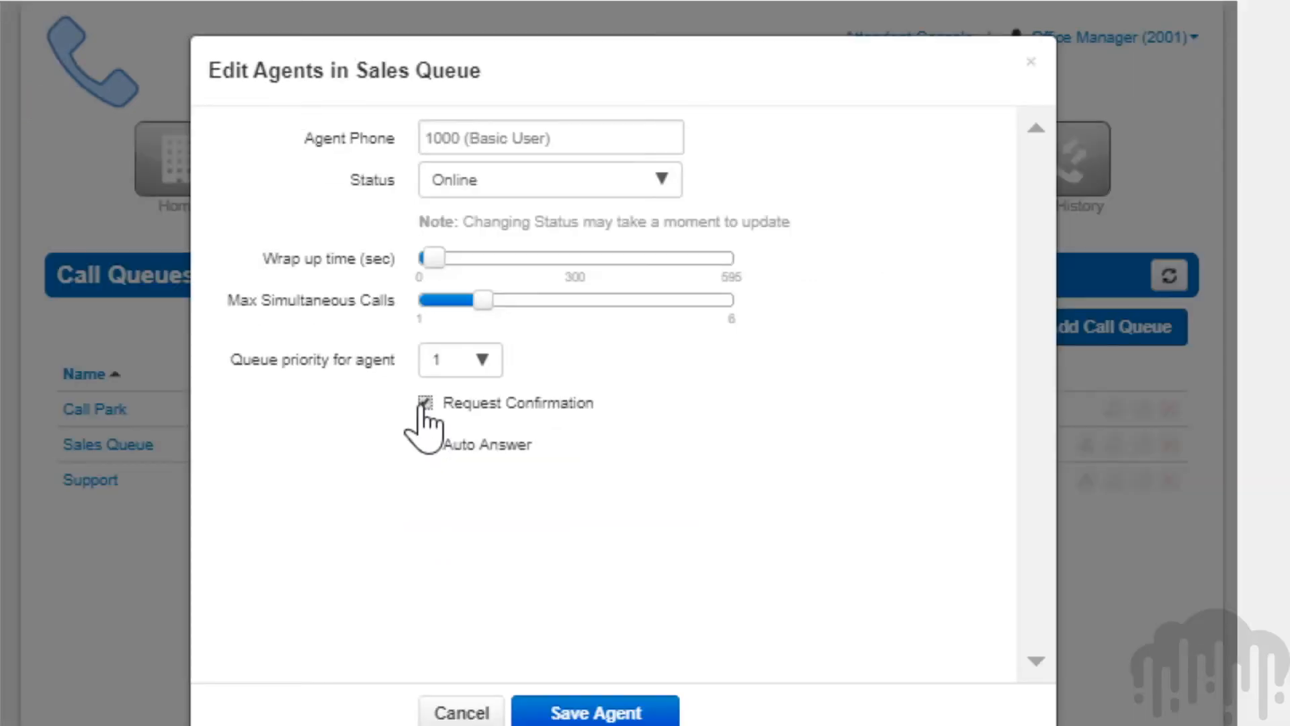
{"action": "left_click", "coordinate": [424, 403]}
{"action": "left_click", "coordinate": [424, 445]}
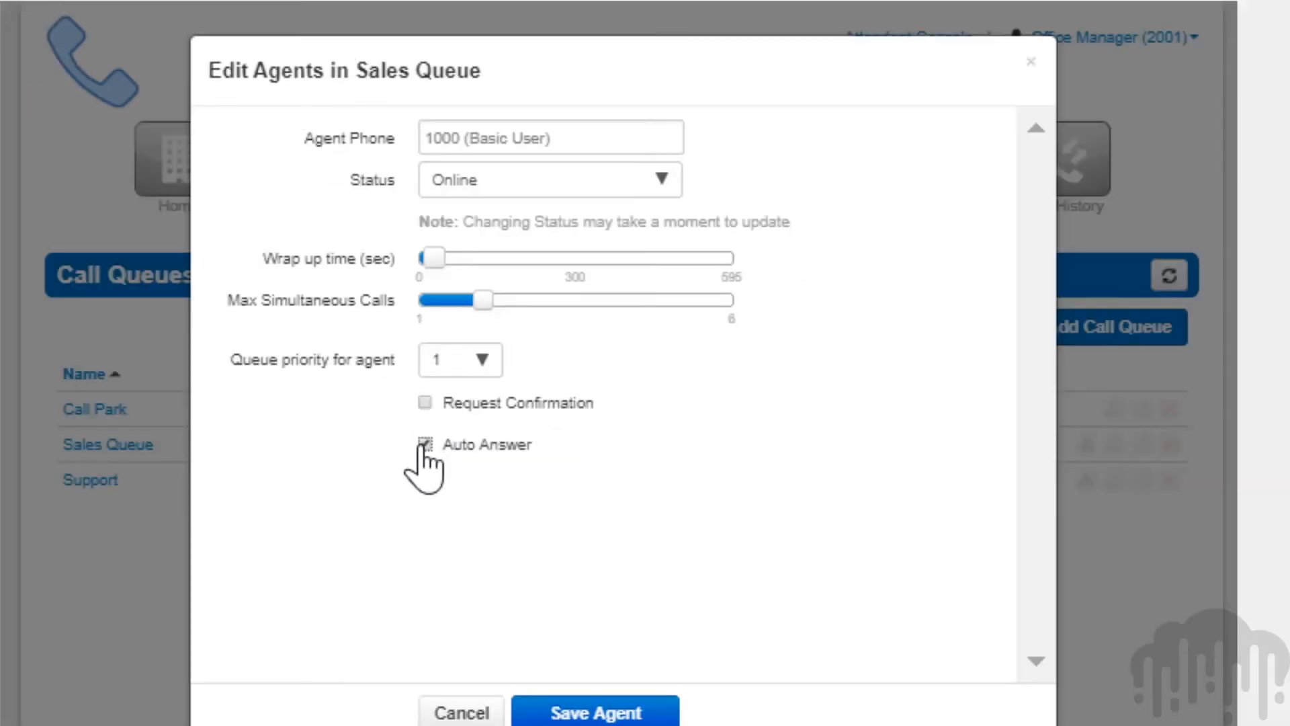
{"action": "left_click", "coordinate": [599, 707]}
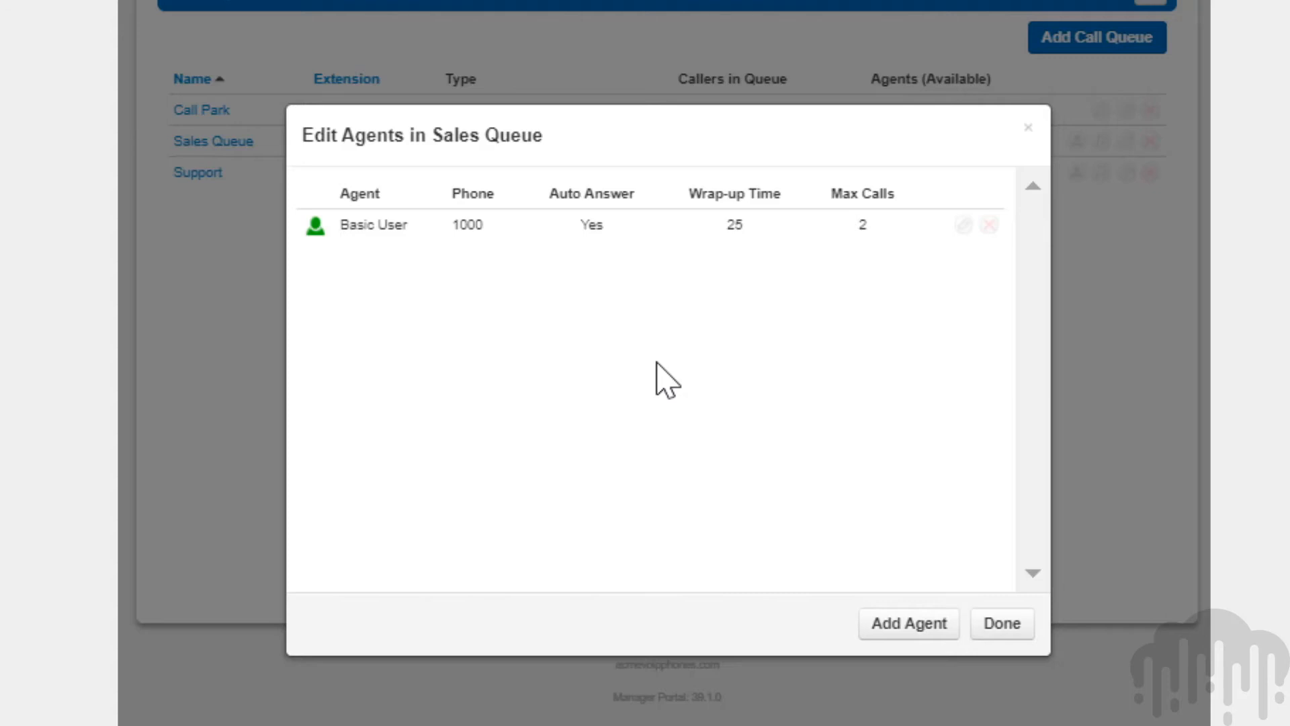
Step: Open the Basic User agent for editing, remove it from the Sales Queue and finish editing agents
{"action": "left_click", "coordinate": [964, 226]}
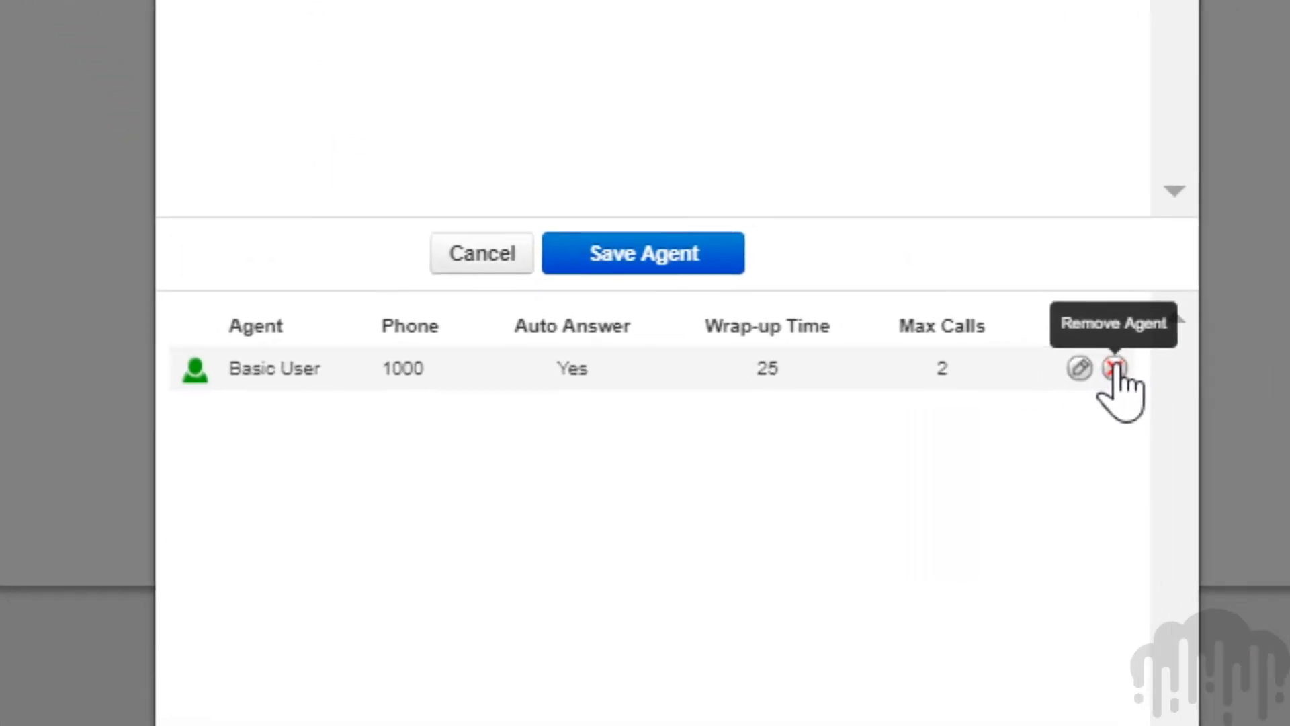
{"action": "left_click", "coordinate": [904, 528]}
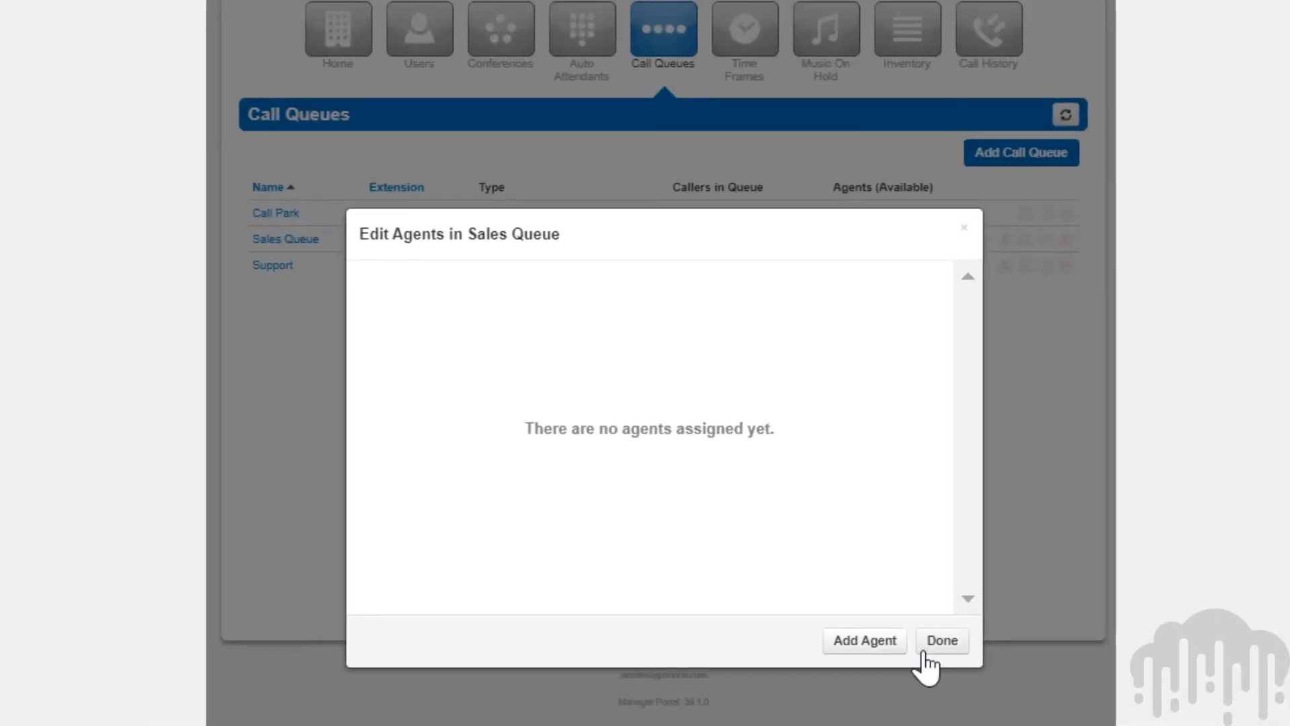
{"action": "left_click", "coordinate": [926, 653]}
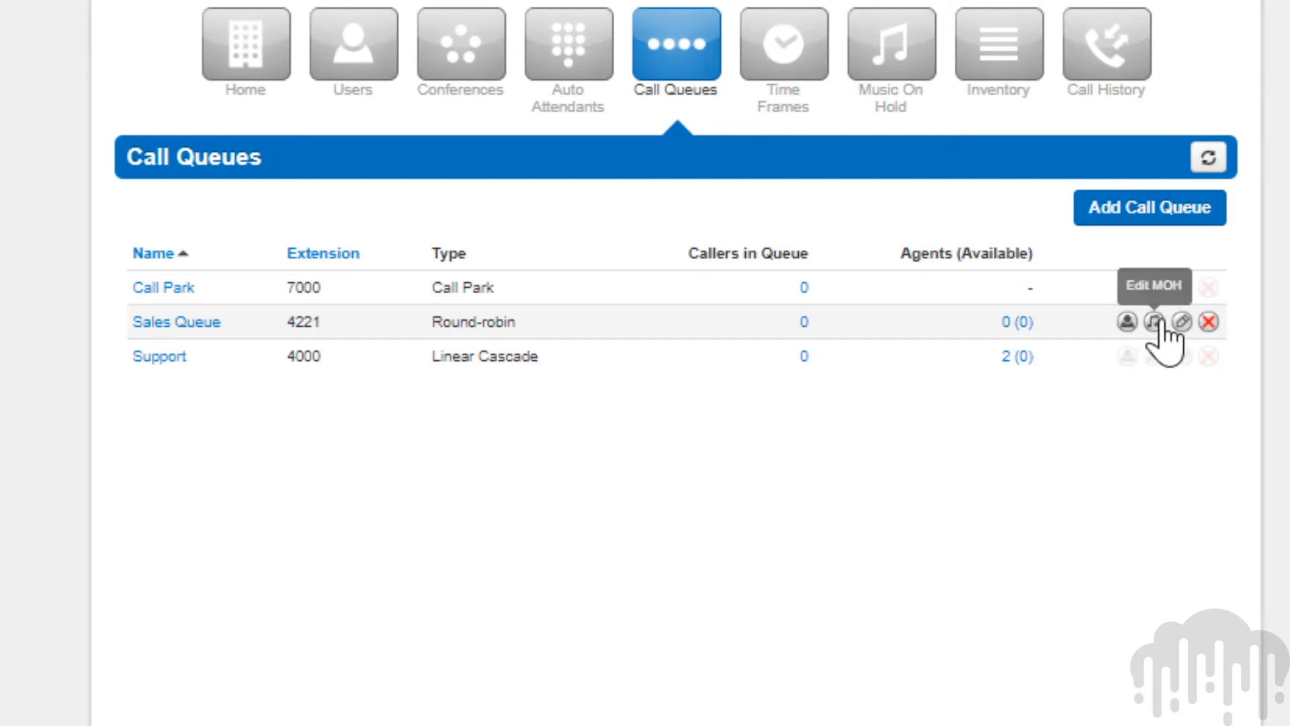
Step: Upload Song2.mp3 as music on hold for the Sales Queue with the song name Queue MoH
{"action": "left_click", "coordinate": [1159, 323]}
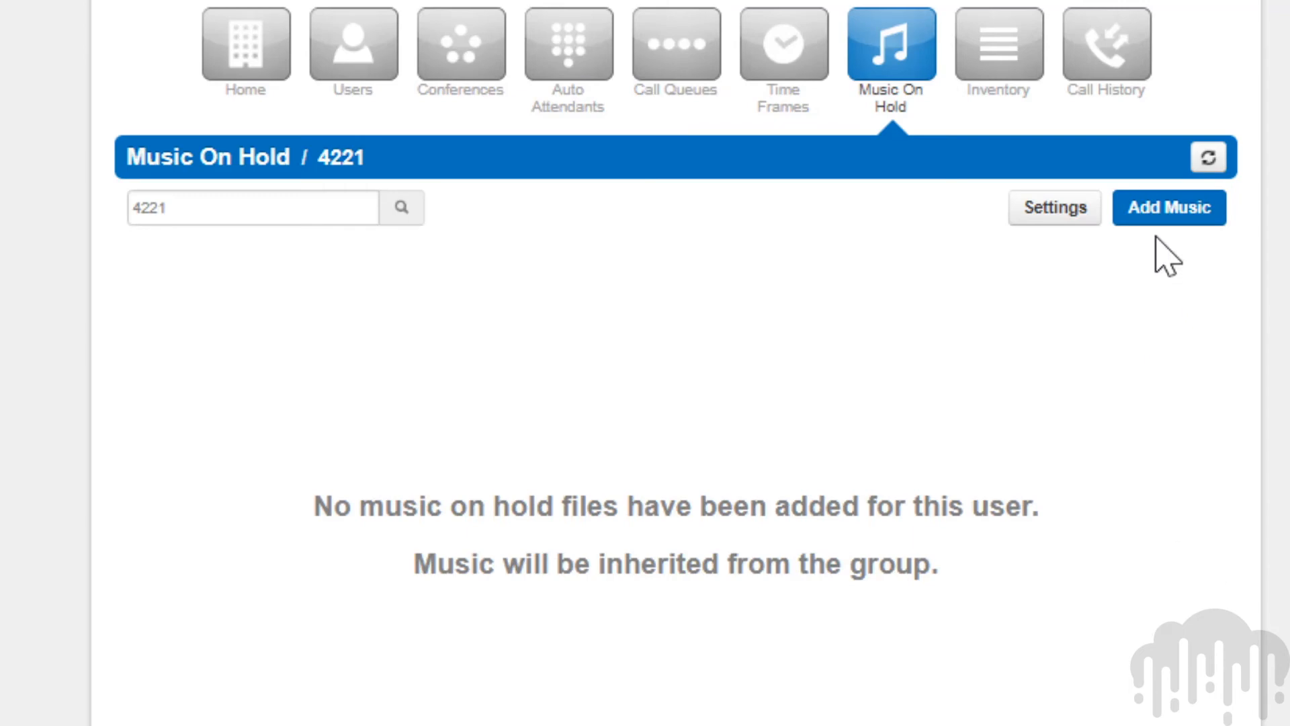
{"action": "left_click", "coordinate": [1152, 209]}
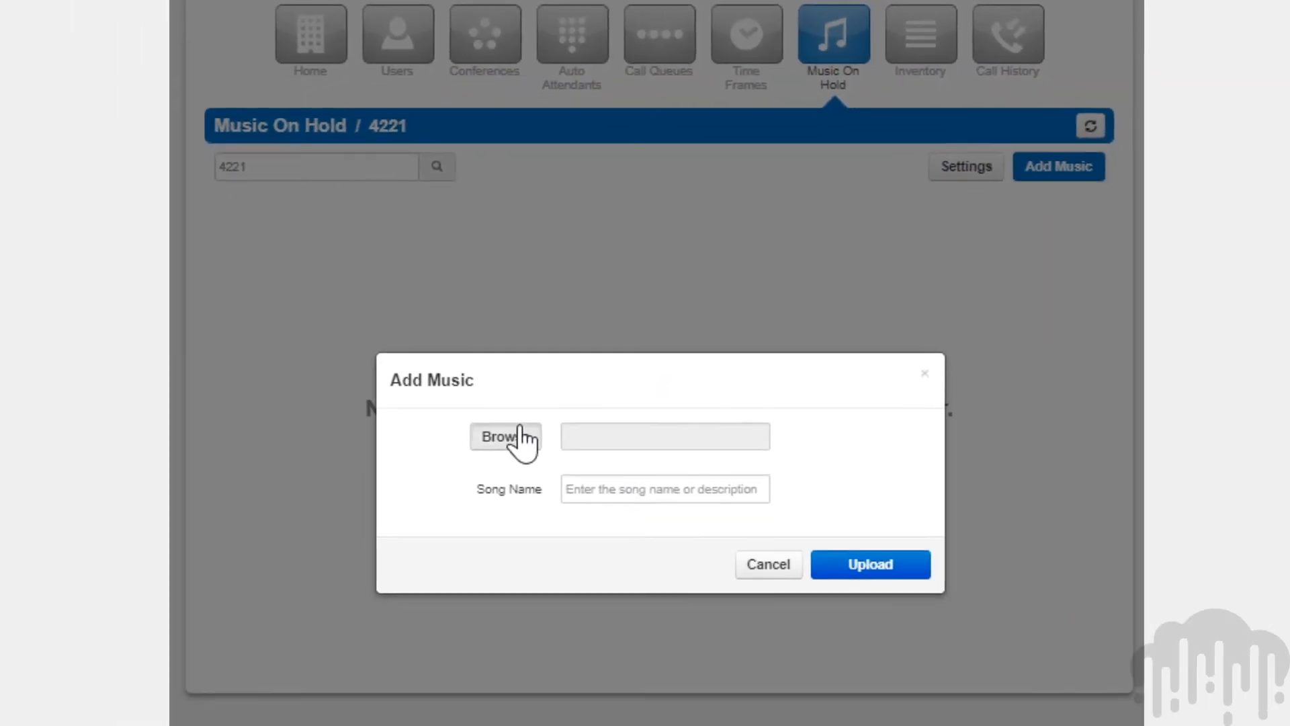
{"action": "left_click", "coordinate": [507, 543]}
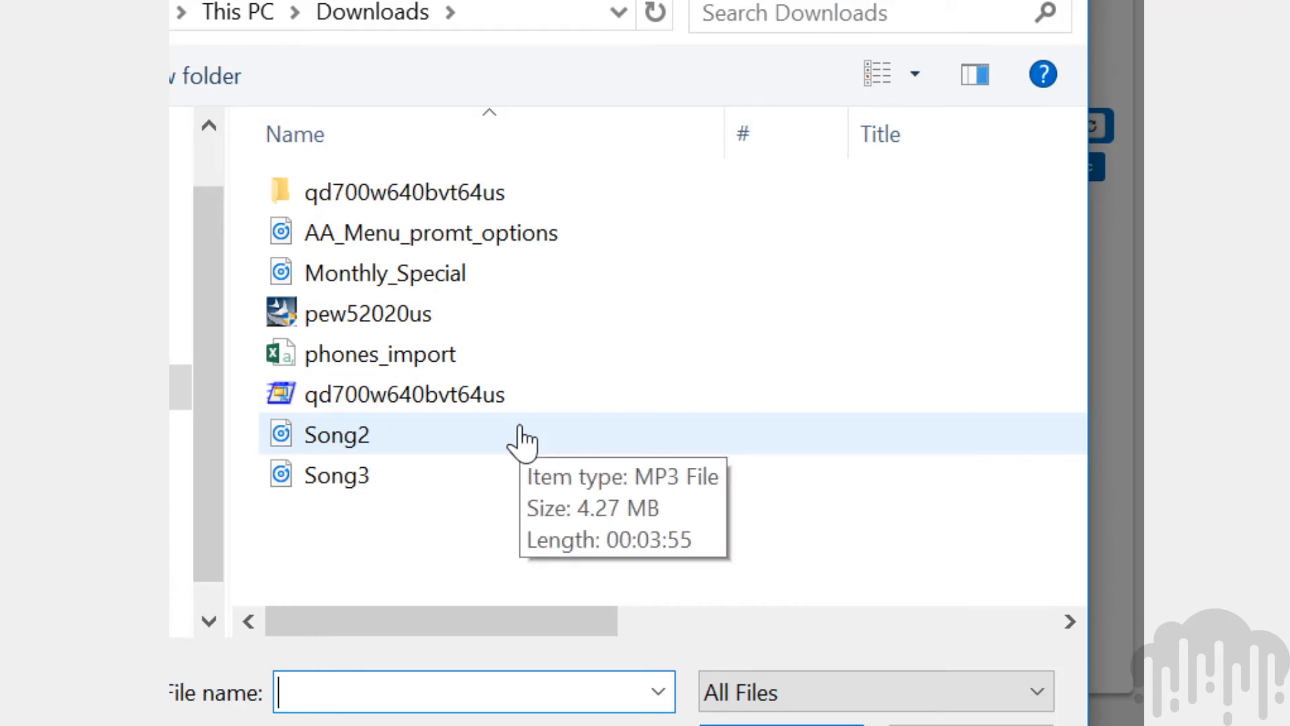
{"action": "double_click", "coordinate": [523, 440]}
{"action": "left_click", "coordinate": [617, 492]}
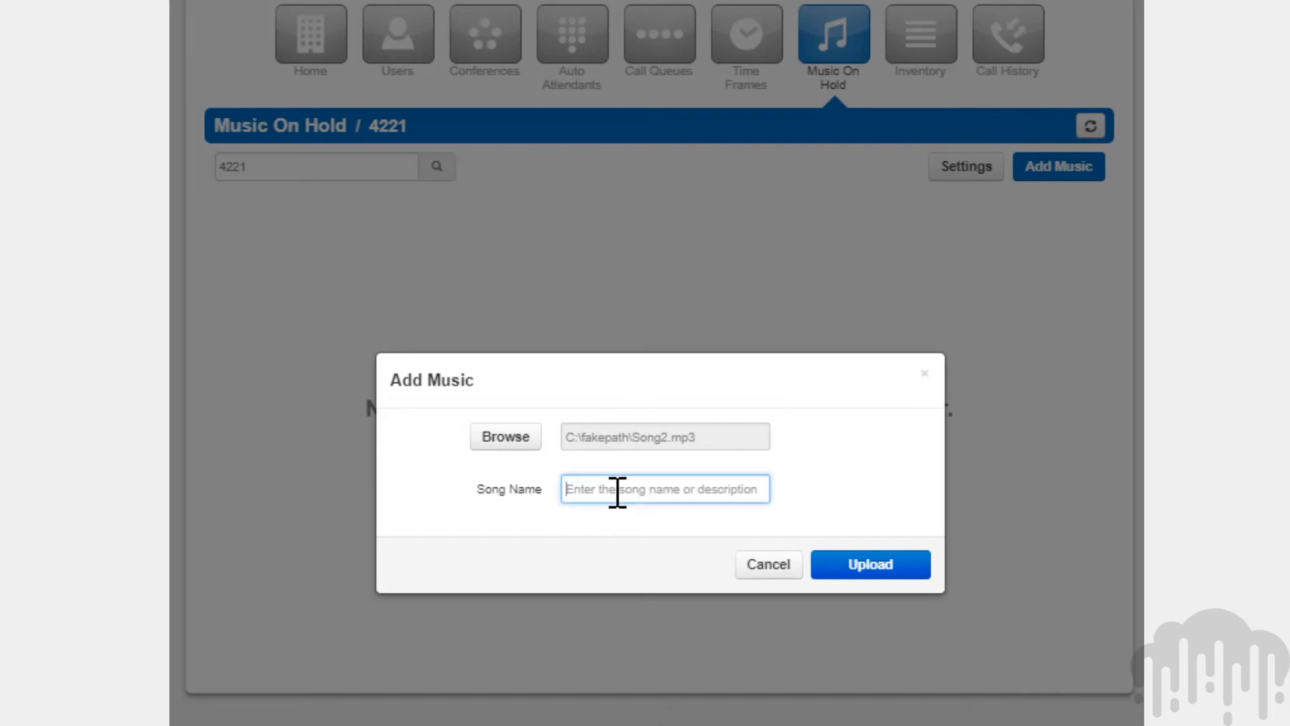
{"action": "type", "text": "Que"}
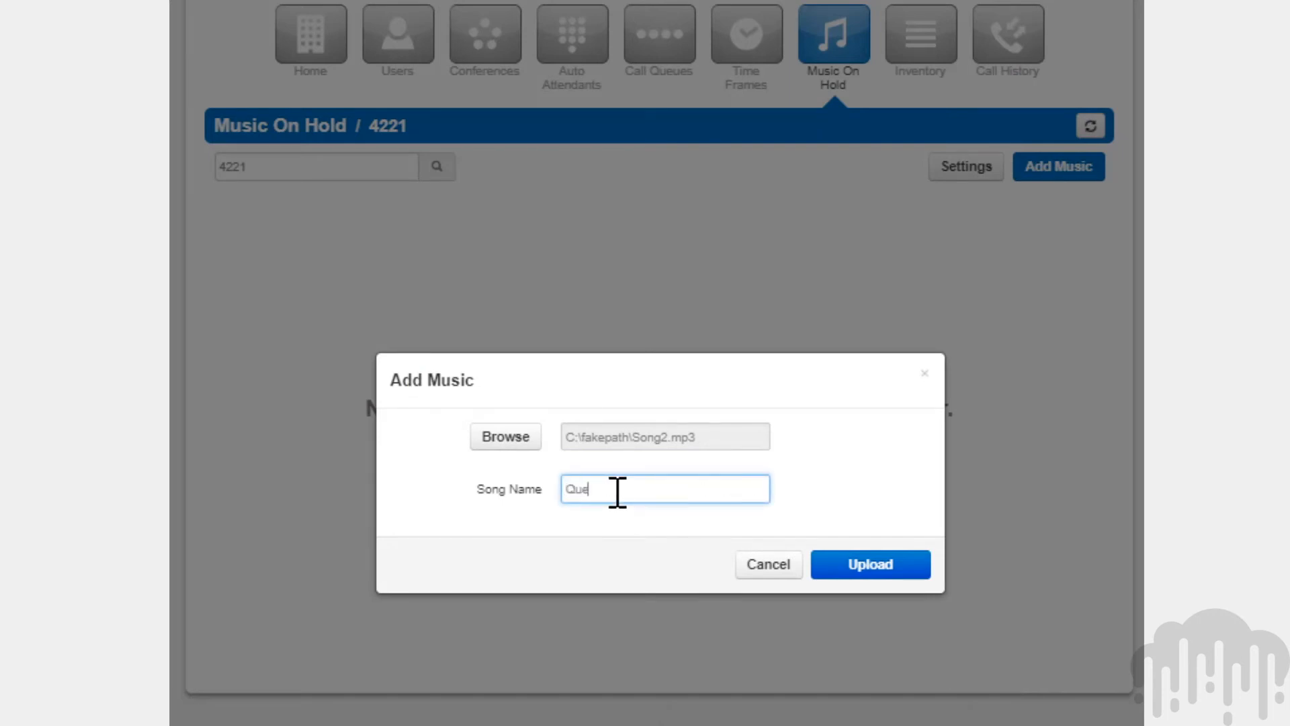
{"action": "type", "text": "ue MoH"}
{"action": "left_click", "coordinate": [887, 580]}
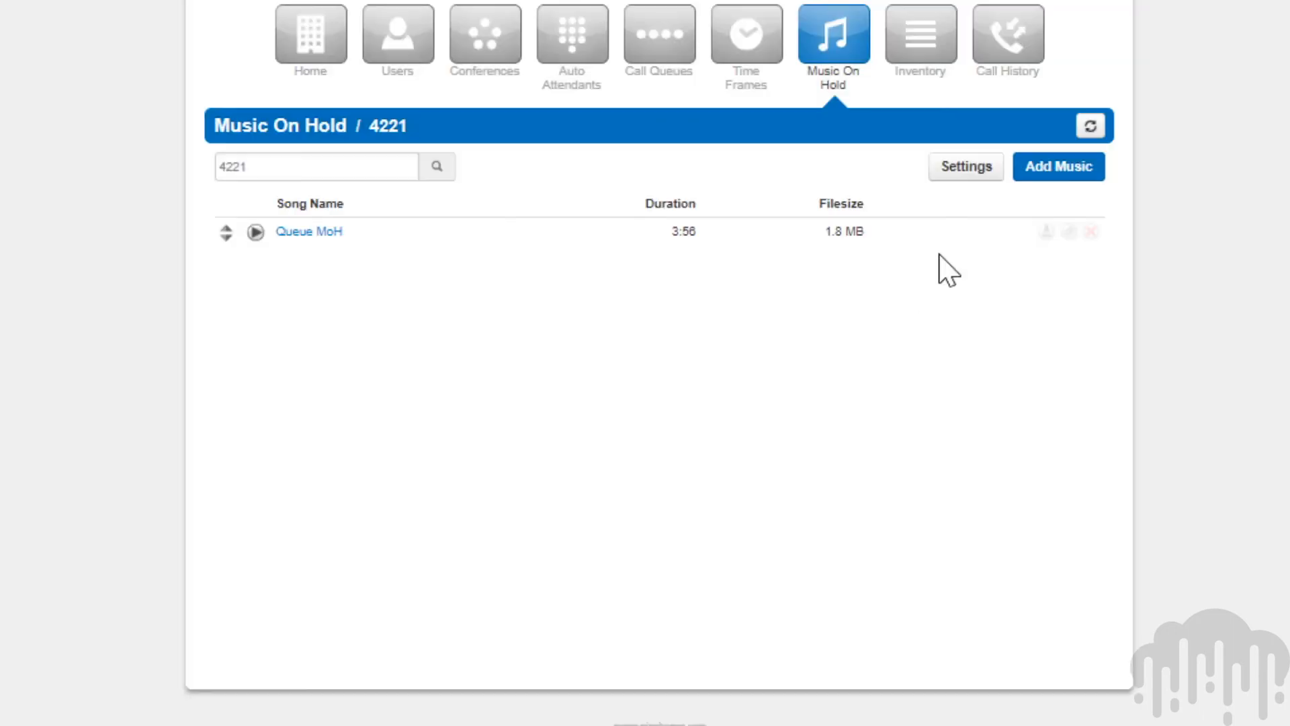
Step: Enable the introductory greeting in the music on hold settings, upload Monthly_Special.mp3 as a new queue introductory greeting, and save
{"action": "left_click", "coordinate": [953, 170]}
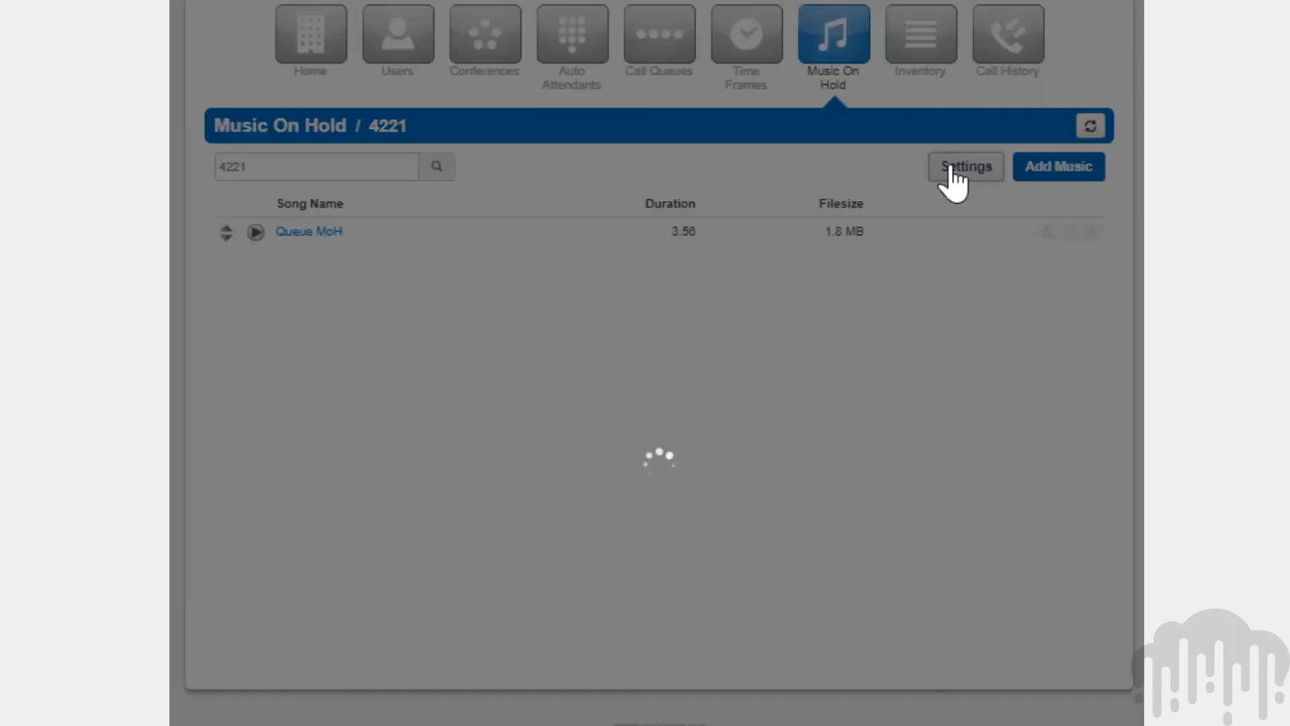
{"action": "left_click", "coordinate": [567, 430]}
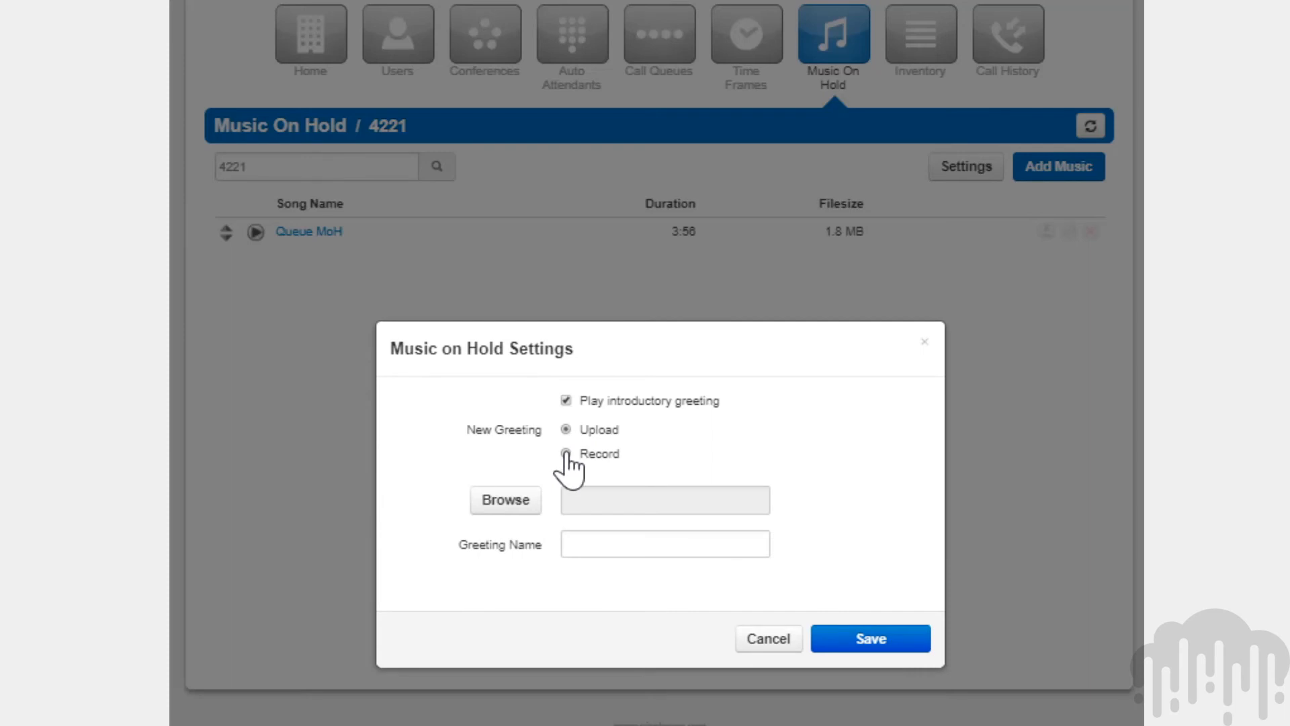
{"action": "left_click", "coordinate": [566, 454]}
{"action": "left_click", "coordinate": [566, 430]}
{"action": "left_click", "coordinate": [514, 500]}
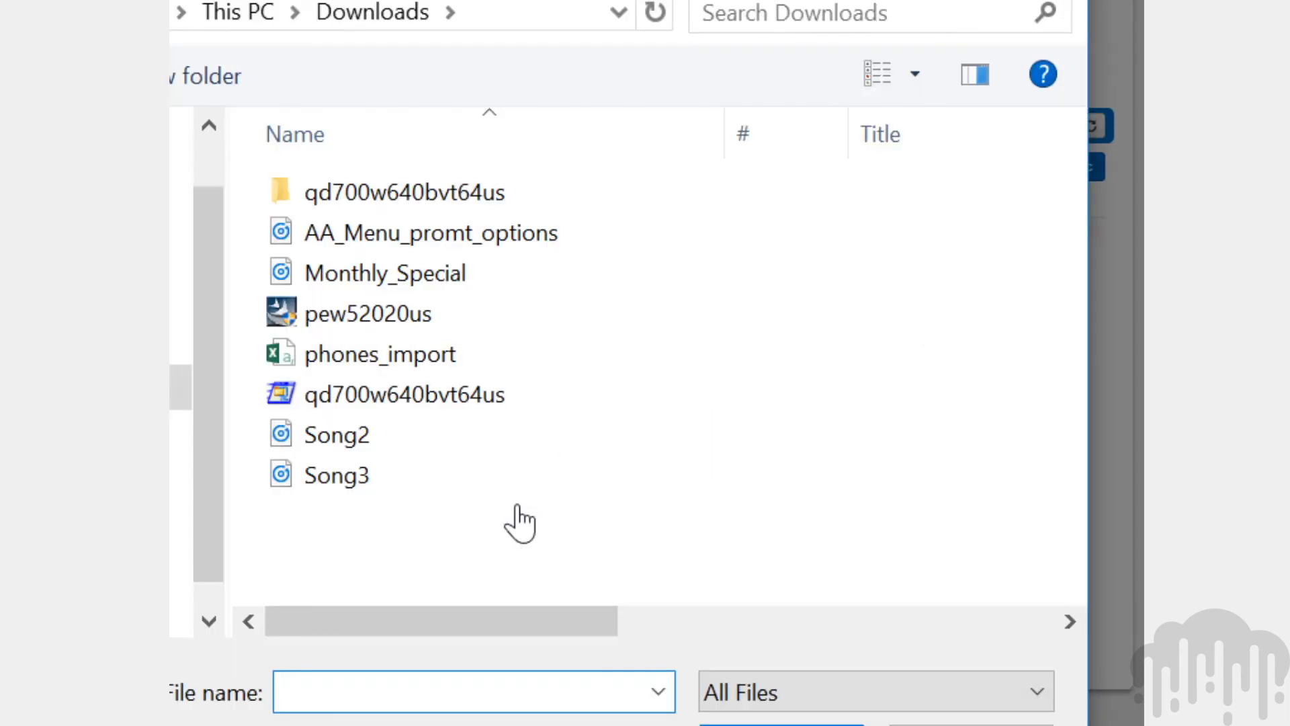
{"action": "double_click", "coordinate": [433, 273]}
{"action": "left_click", "coordinate": [619, 543]}
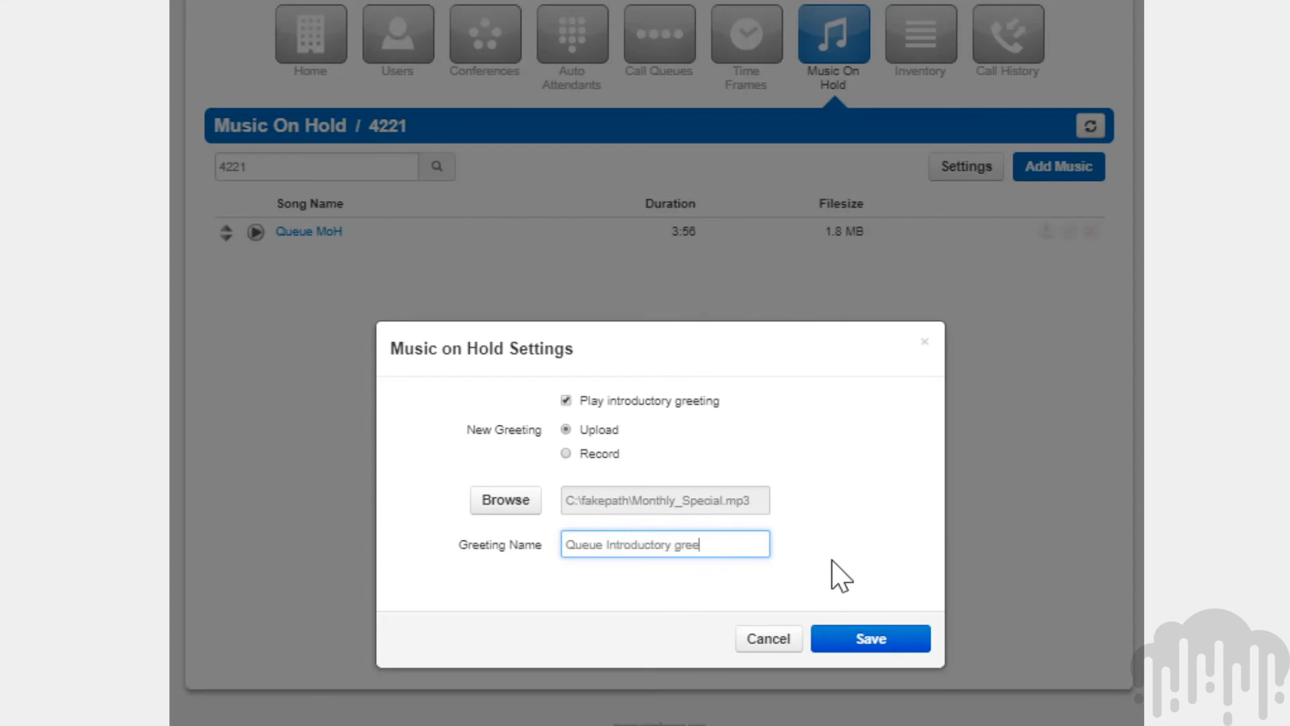
{"action": "left_click", "coordinate": [855, 642]}
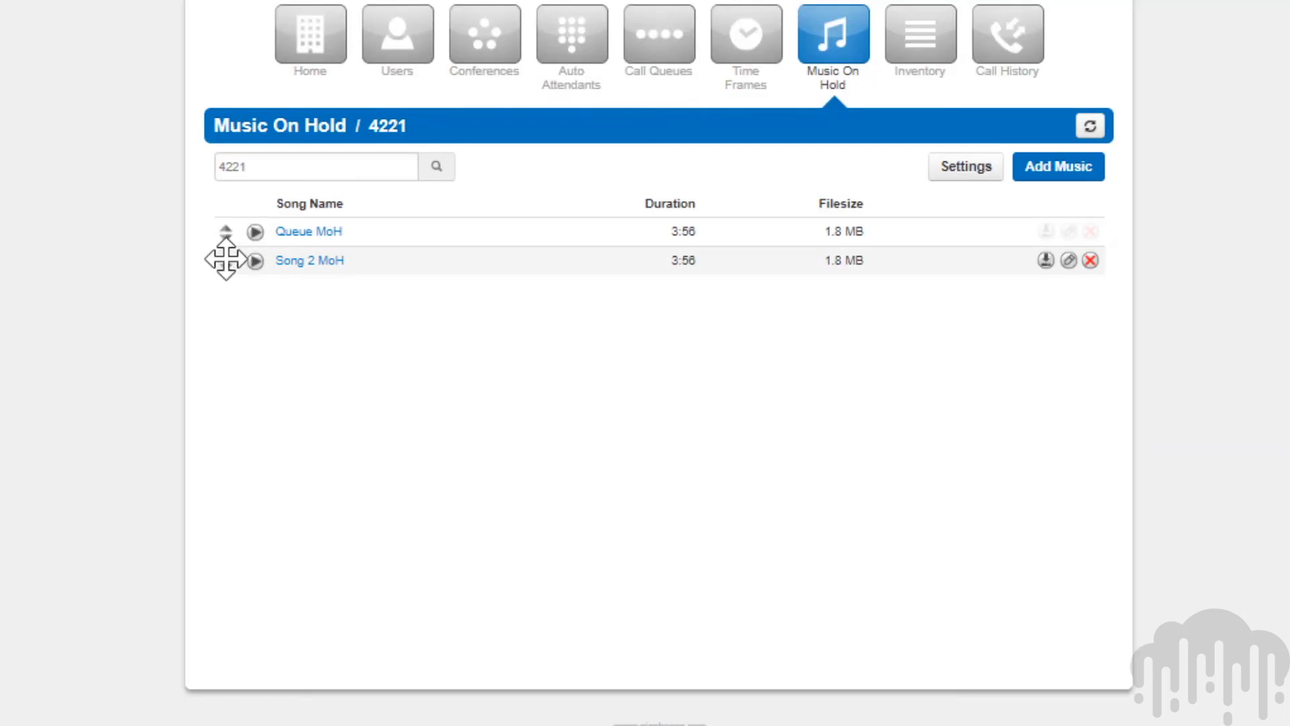
Step: Move Song 2 MoH above Queue MoH in the music on hold order and save the new priority
{"action": "left_click_drag", "start_coordinate": [225, 260], "coordinate": [235, 237]}
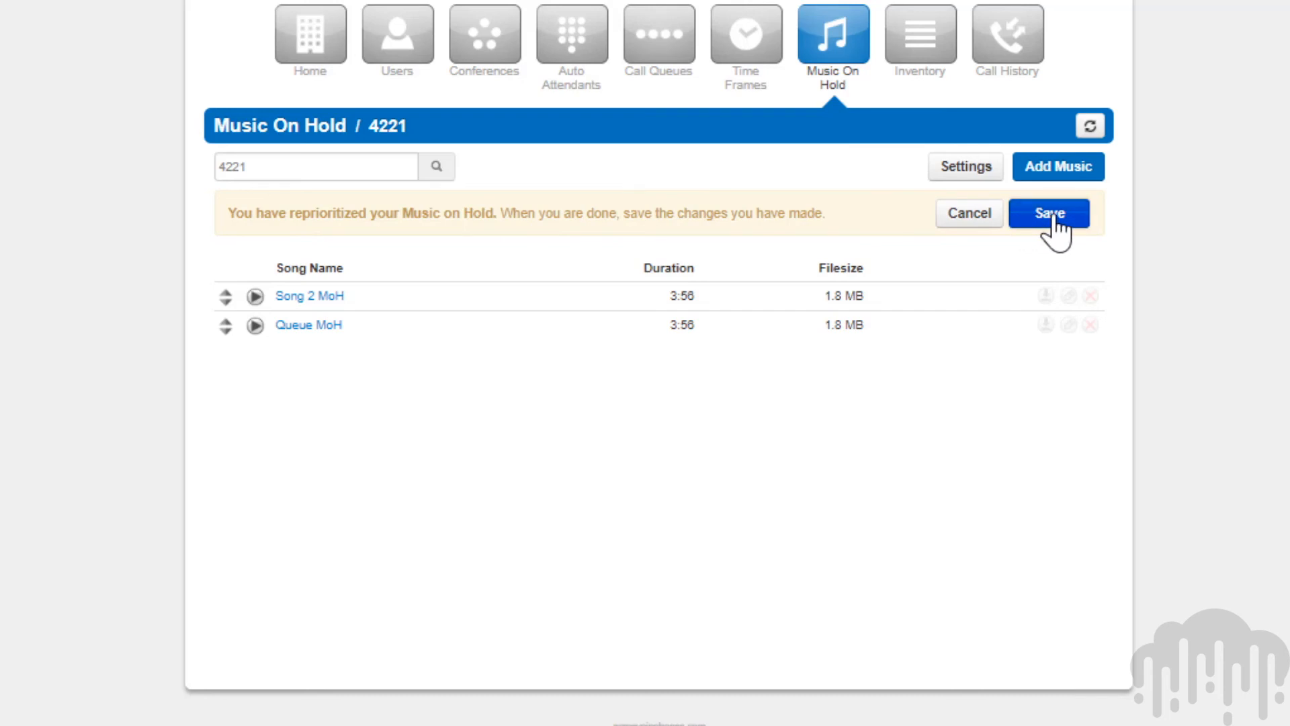
{"action": "left_click", "coordinate": [1050, 214]}
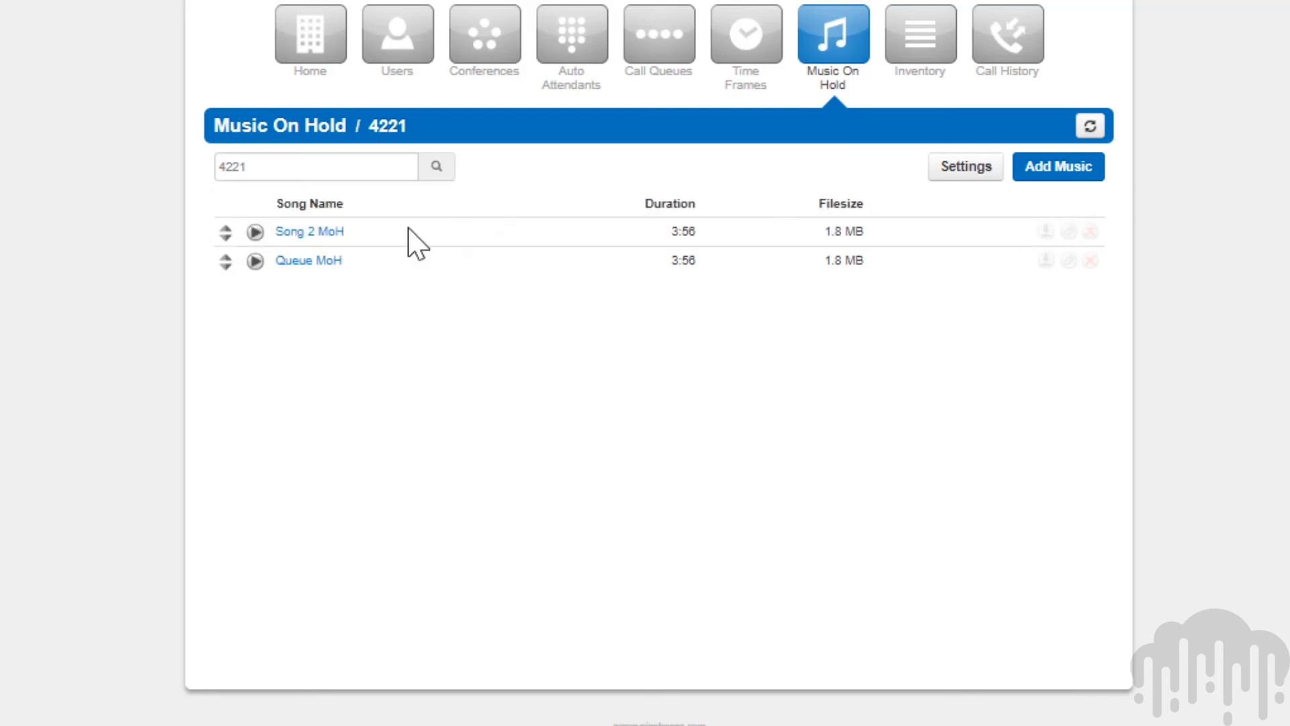
Step: Return to the call queues, review the Sales Queue's basic settings, and close them without changes
{"action": "left_click", "coordinate": [658, 33]}
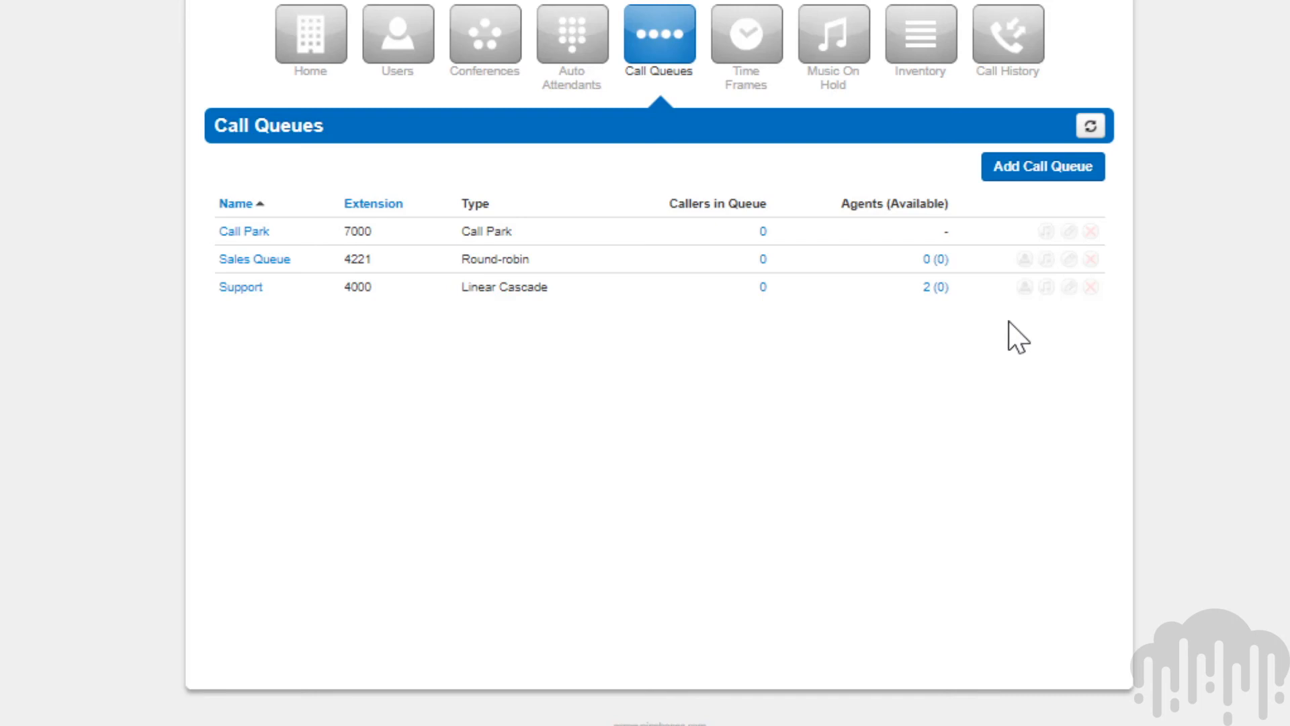
{"action": "left_click", "coordinate": [1070, 259]}
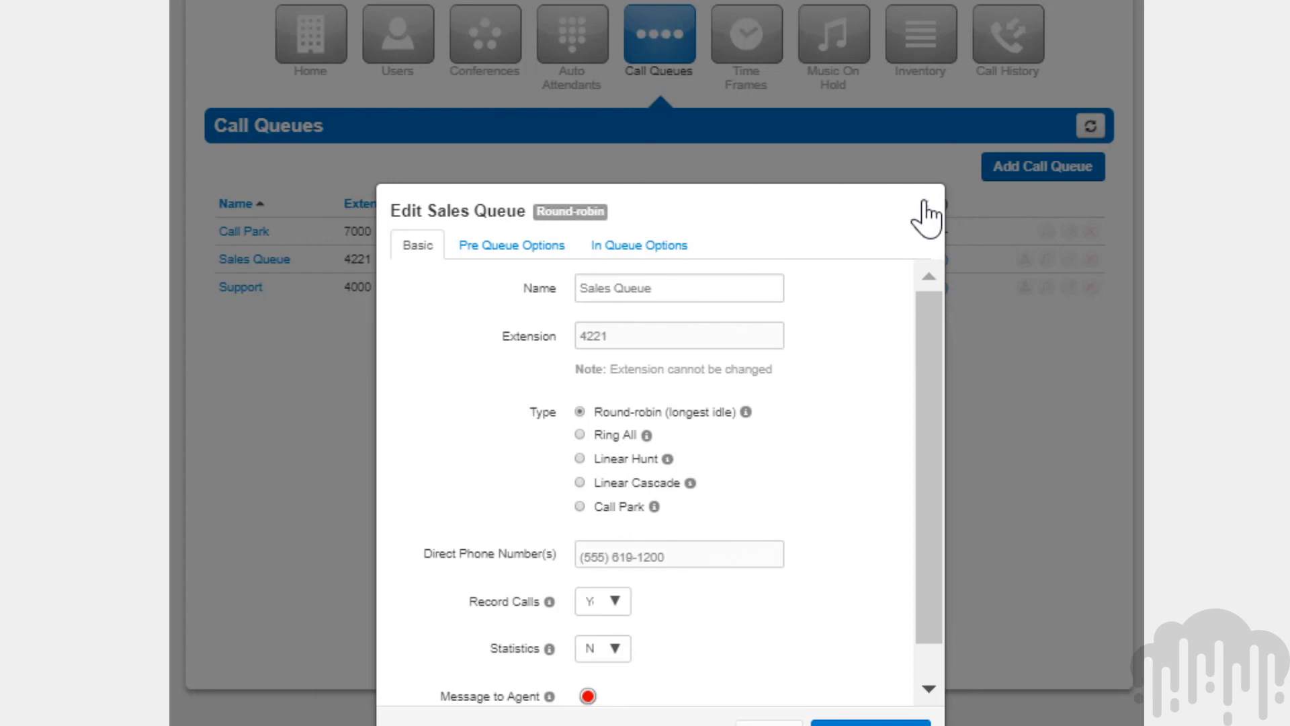
{"action": "left_click_drag", "start_coordinate": [920, 300], "coordinate": [923, 397]}
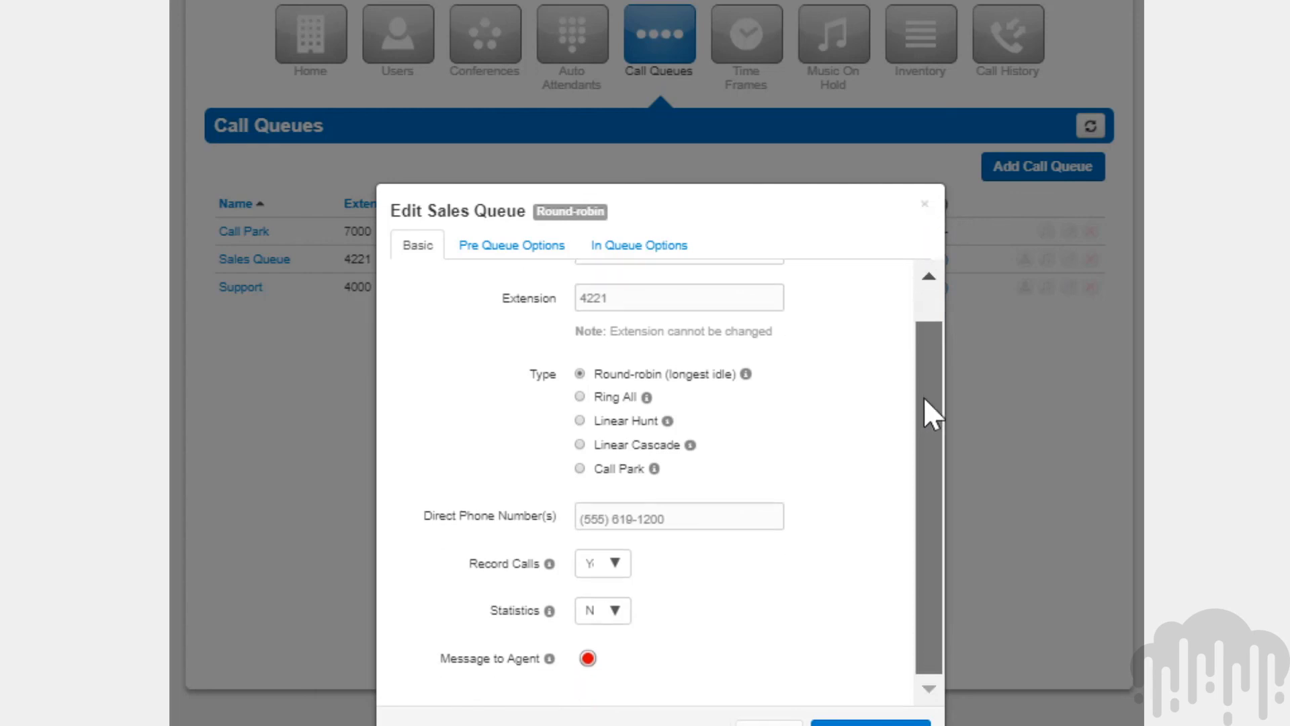
{"action": "left_click", "coordinate": [926, 202]}
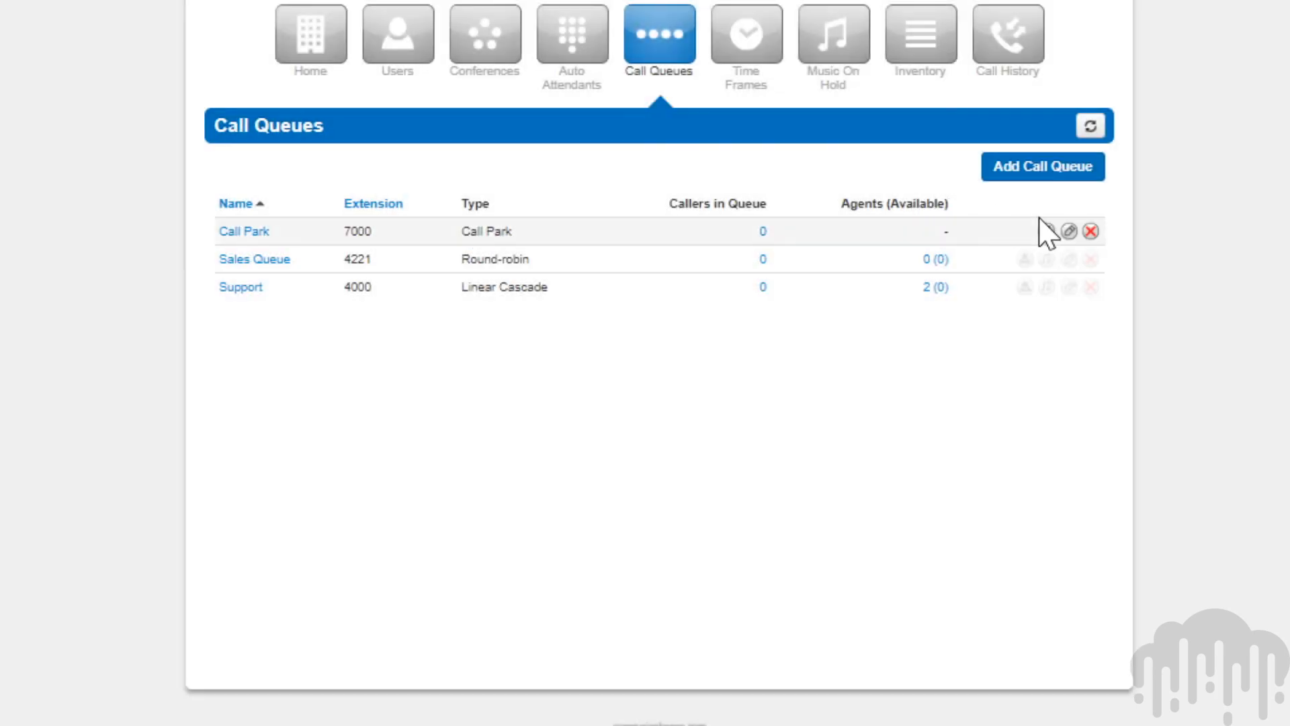
Step: Try to delete the Call Park call queue
{"action": "left_click", "coordinate": [1090, 232]}
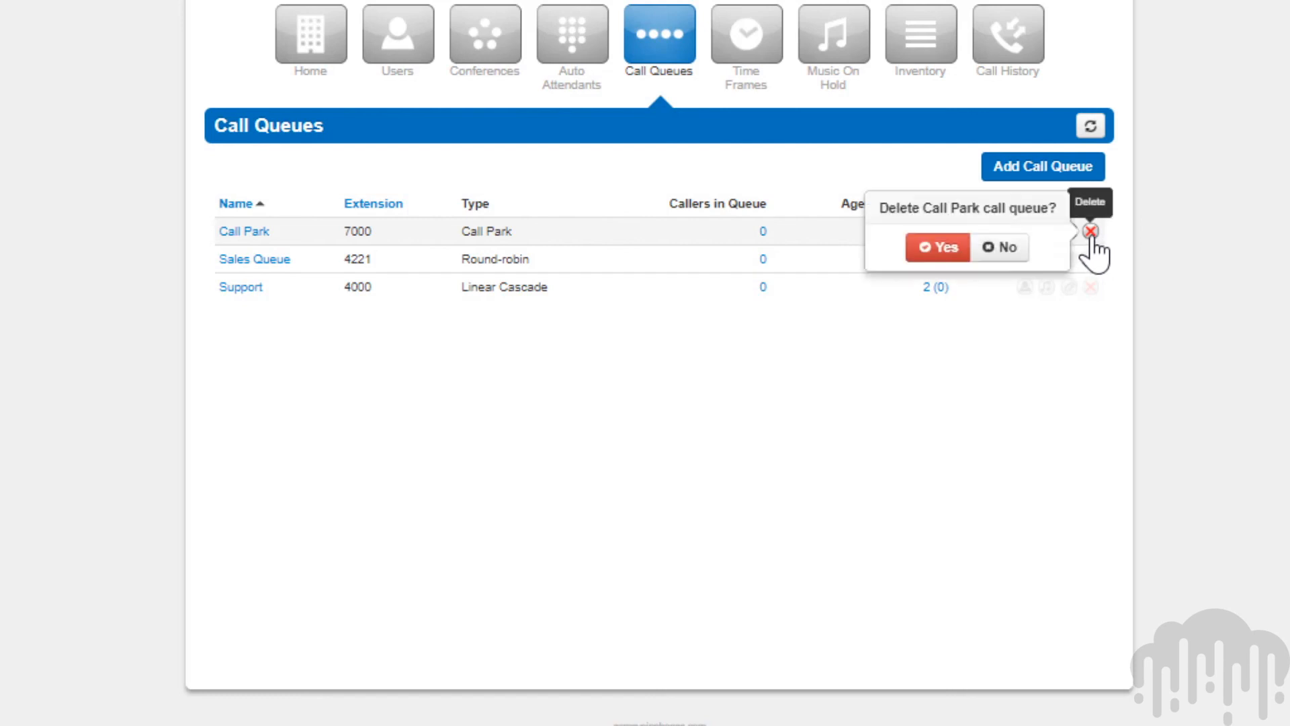
{"action": "left_click", "coordinate": [957, 250]}
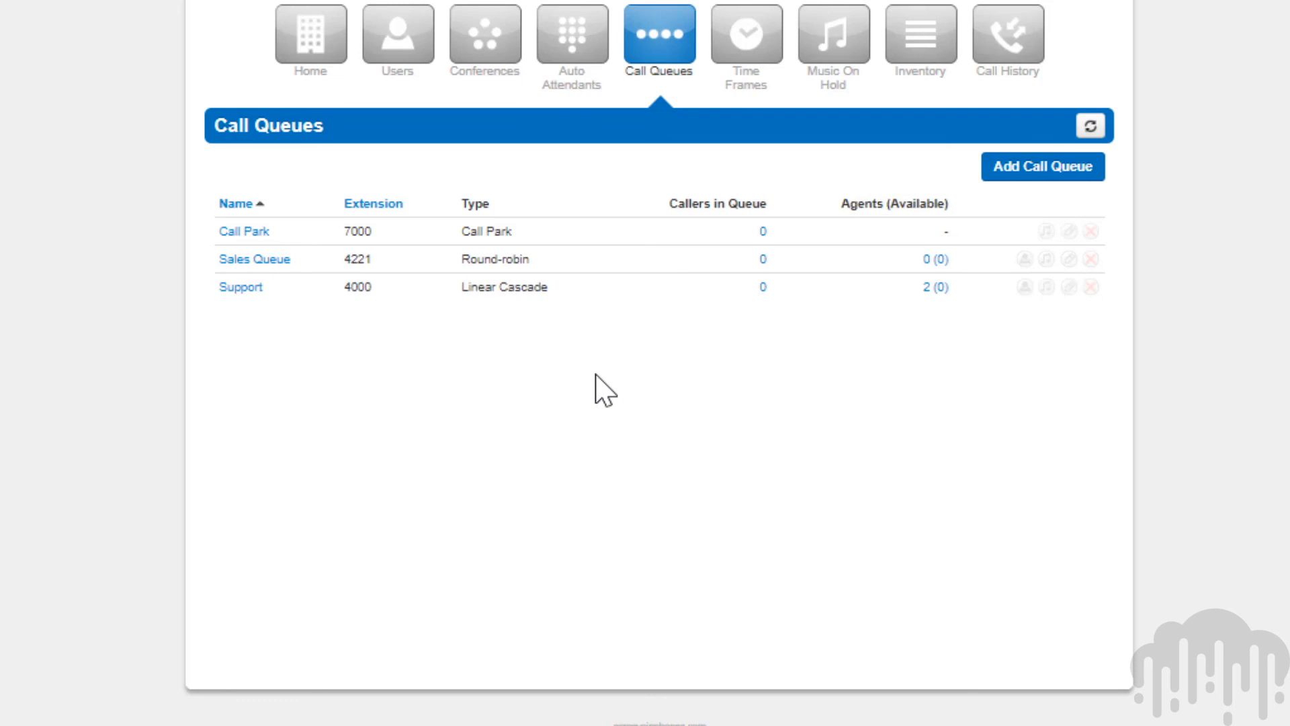